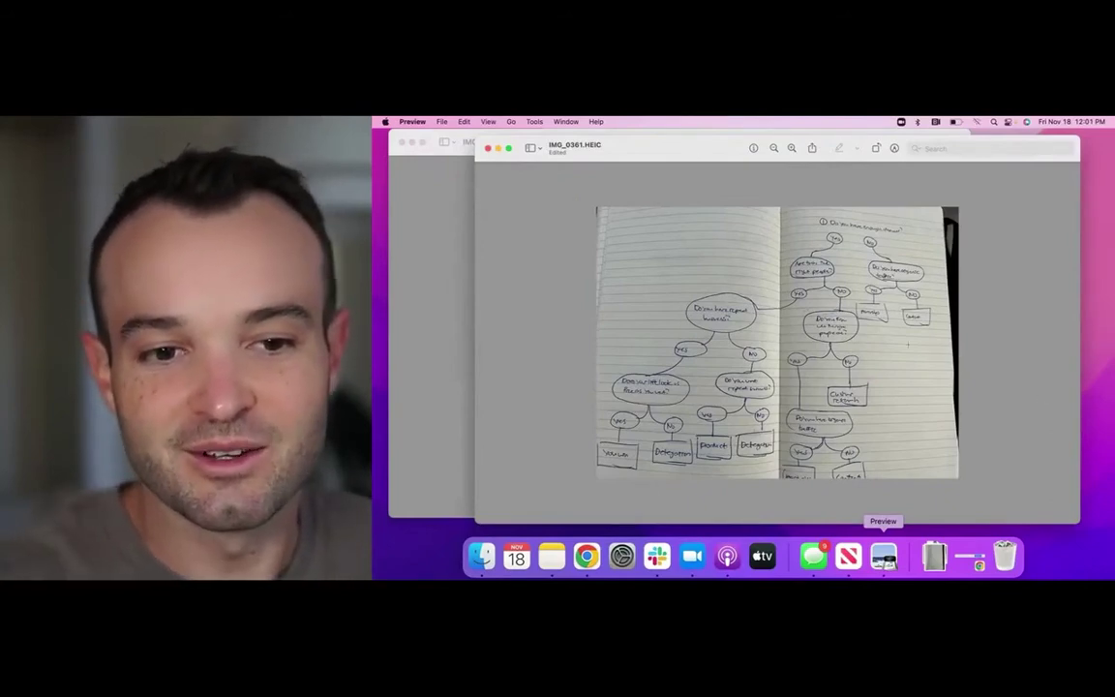
Enlarge the window of the hand-drawn flowchart image IMG_0361.HEIC to fill the screen's width
{"action": "double_click", "coordinate": [667, 147]}
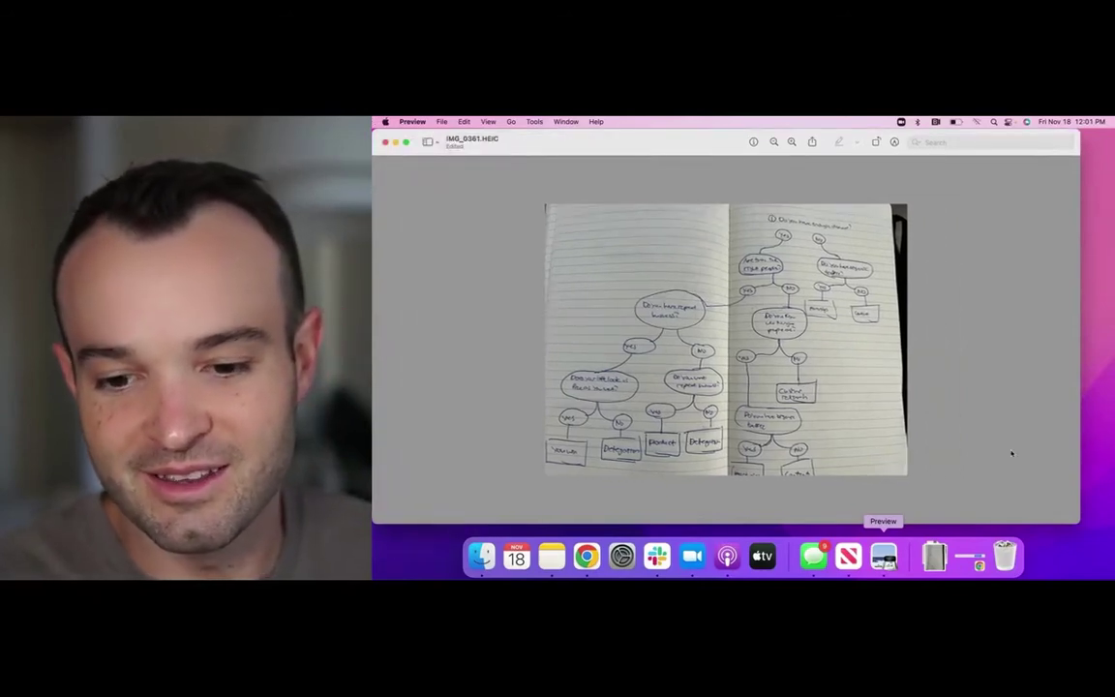
{"action": "left_click_drag", "start_coordinate": [1079, 521], "coordinate": [1111, 535]}
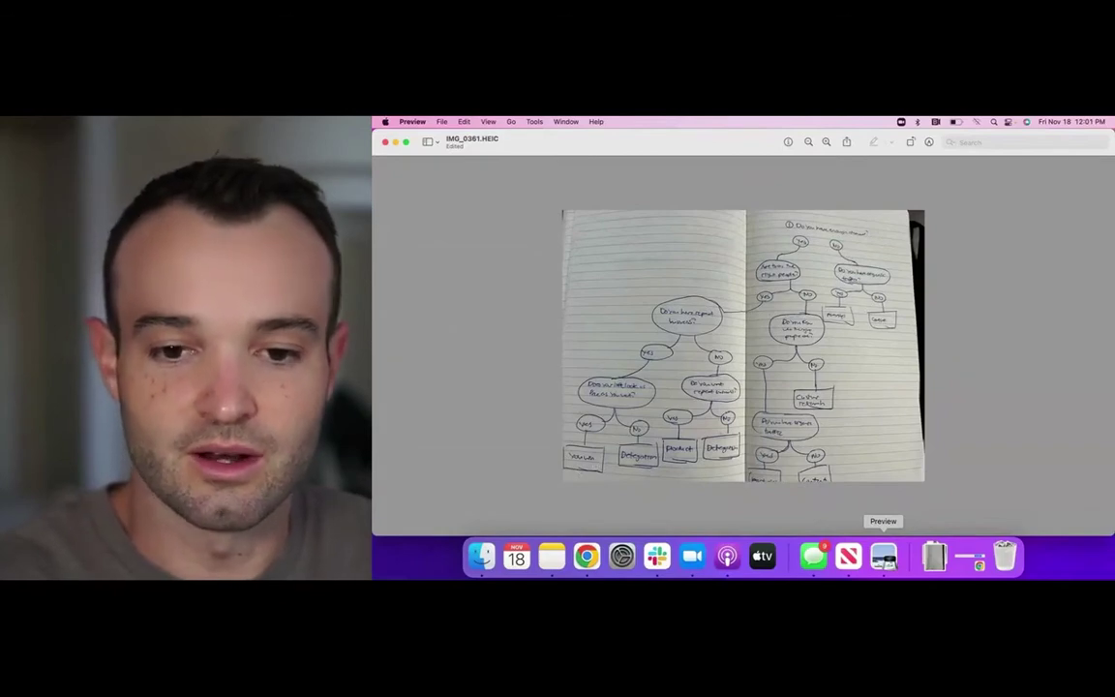
Switch to Chrome and go to the Interact dashboard's quiz list, passing the blog post draft and its preview
{"action": "left_click", "coordinate": [587, 556]}
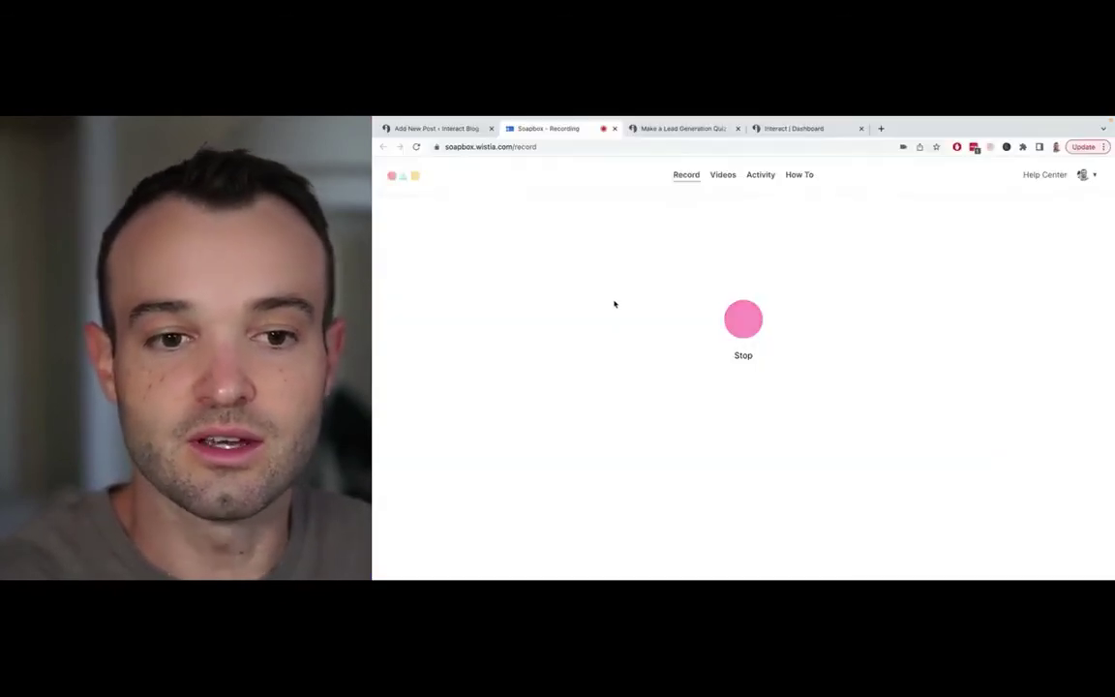
{"action": "left_click", "coordinate": [460, 130]}
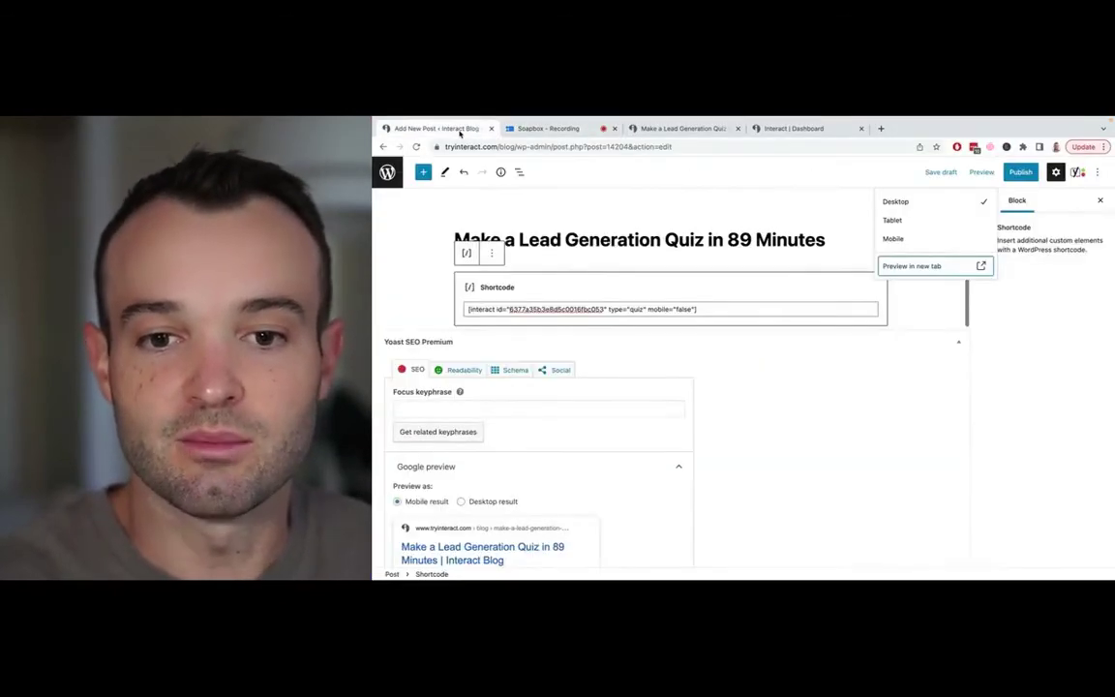
{"action": "left_click", "coordinate": [689, 128]}
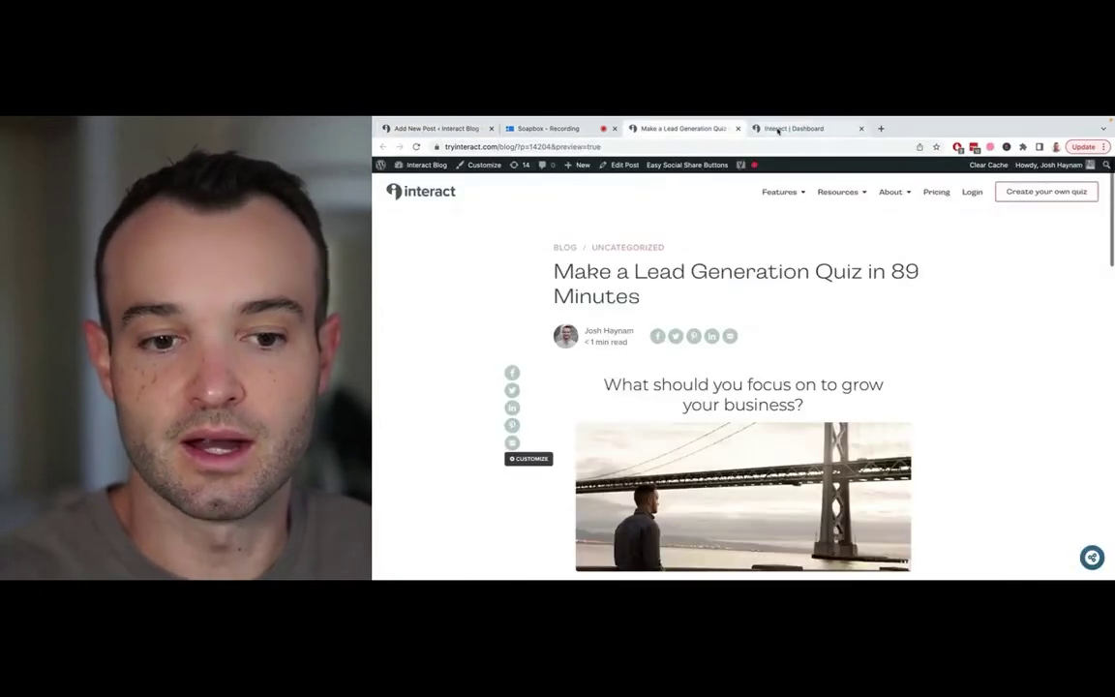
{"action": "left_click", "coordinate": [778, 128]}
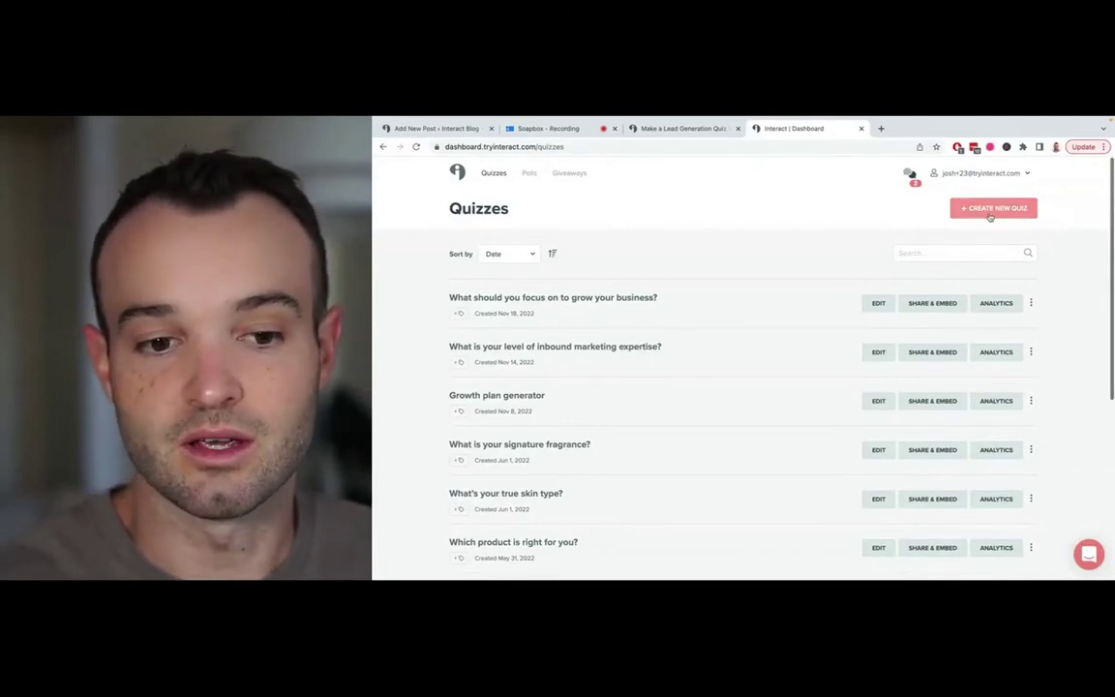
Start a new quiz and browse the templates for the Branding & Design and Entrepreneurship industries
{"action": "left_click", "coordinate": [990, 209]}
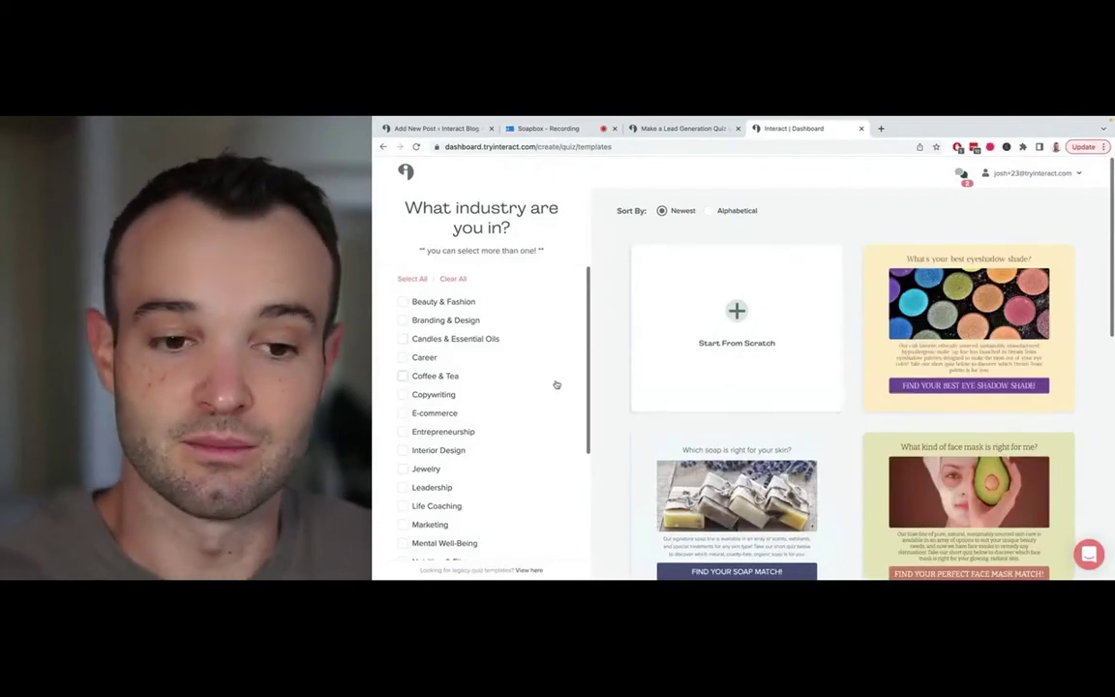
{"action": "left_click", "coordinate": [451, 320]}
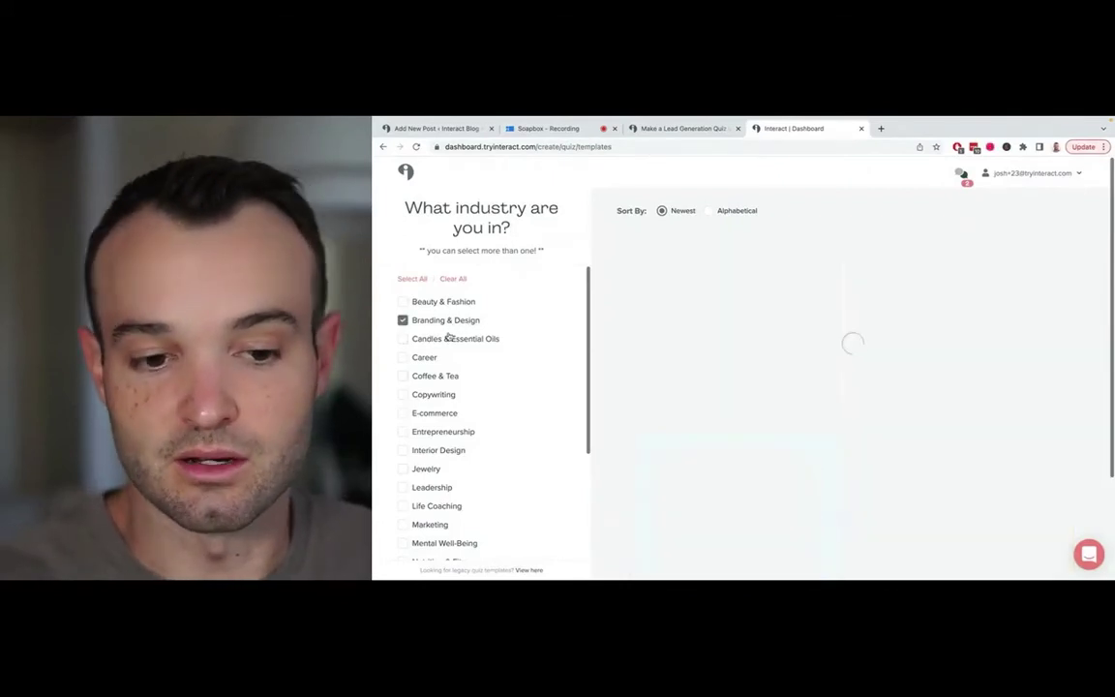
{"action": "left_click", "coordinate": [424, 431]}
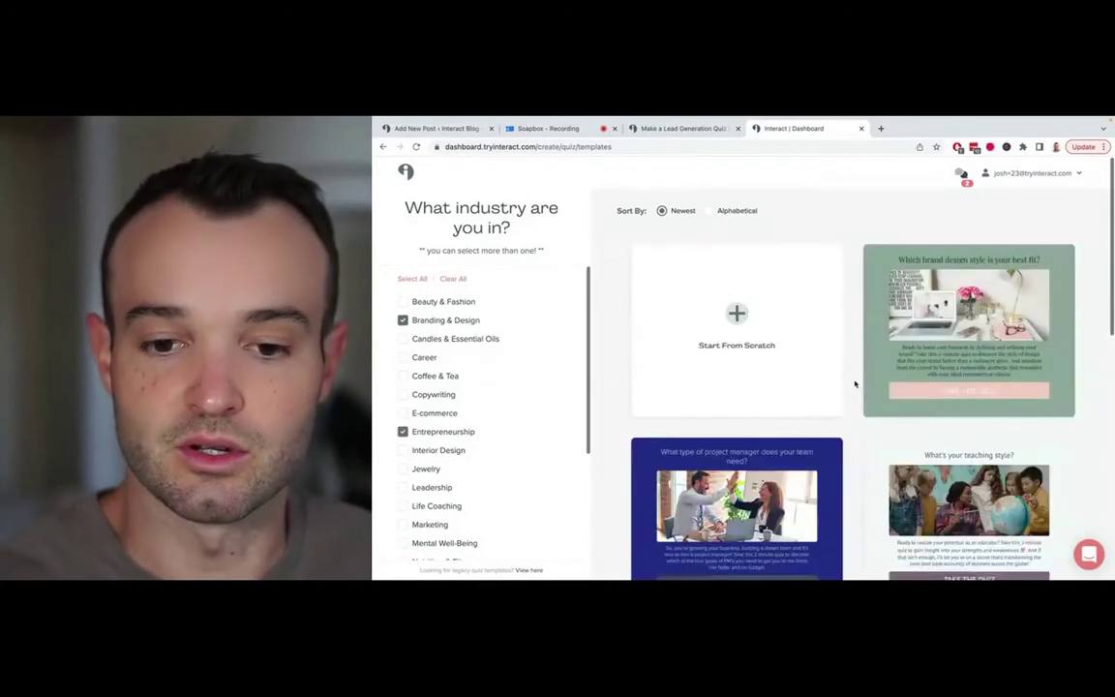
{"action": "scroll", "coordinate": [857, 382], "scroll_direction": "down", "scroll_amount": 3}
{"action": "scroll", "coordinate": [855, 384], "scroll_direction": "down", "scroll_amount": 2}
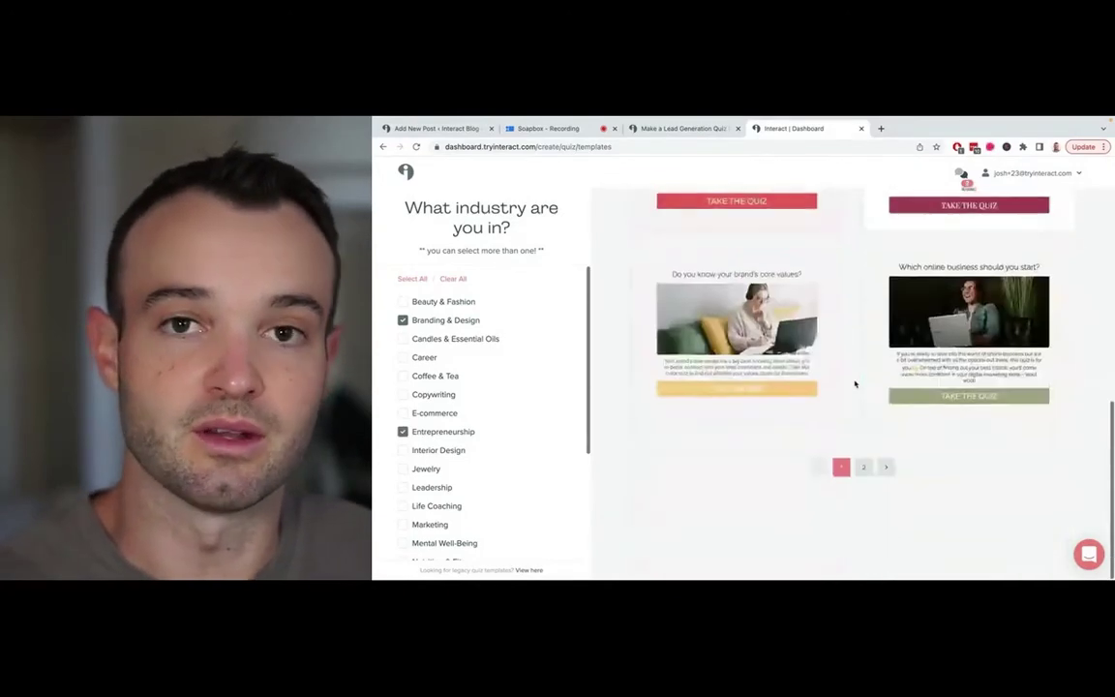
{"action": "scroll", "coordinate": [854, 384], "scroll_direction": "up", "scroll_amount": 10}
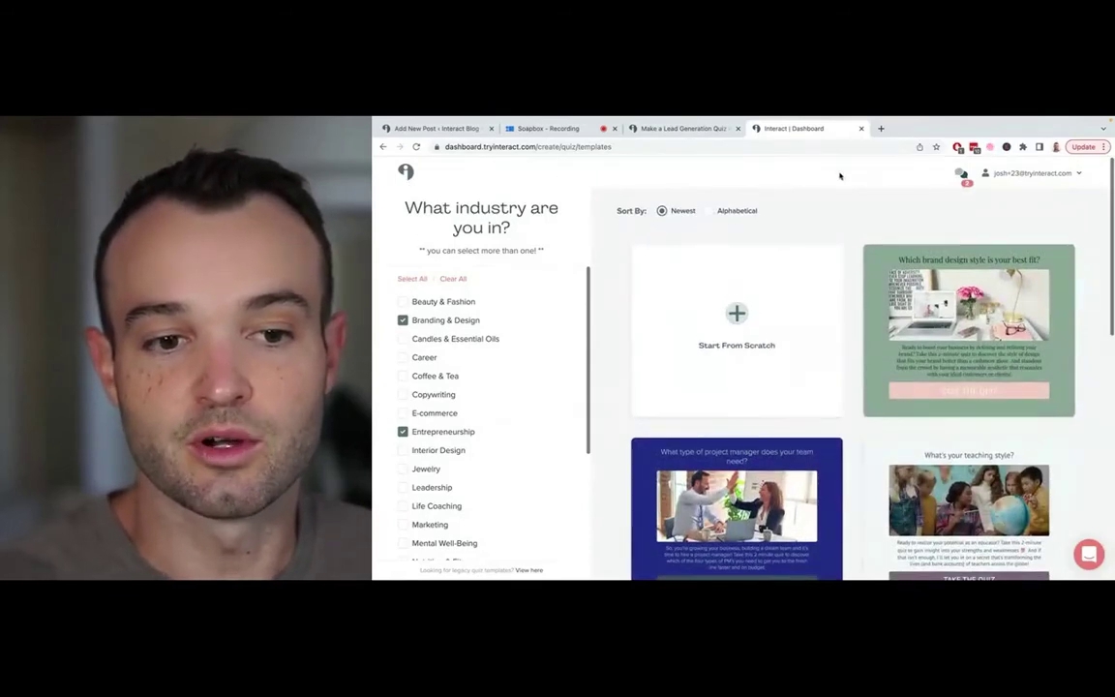
Return to the quiz list and open "What should you focus on to grow your business?" for editing
{"action": "left_click", "coordinate": [406, 171]}
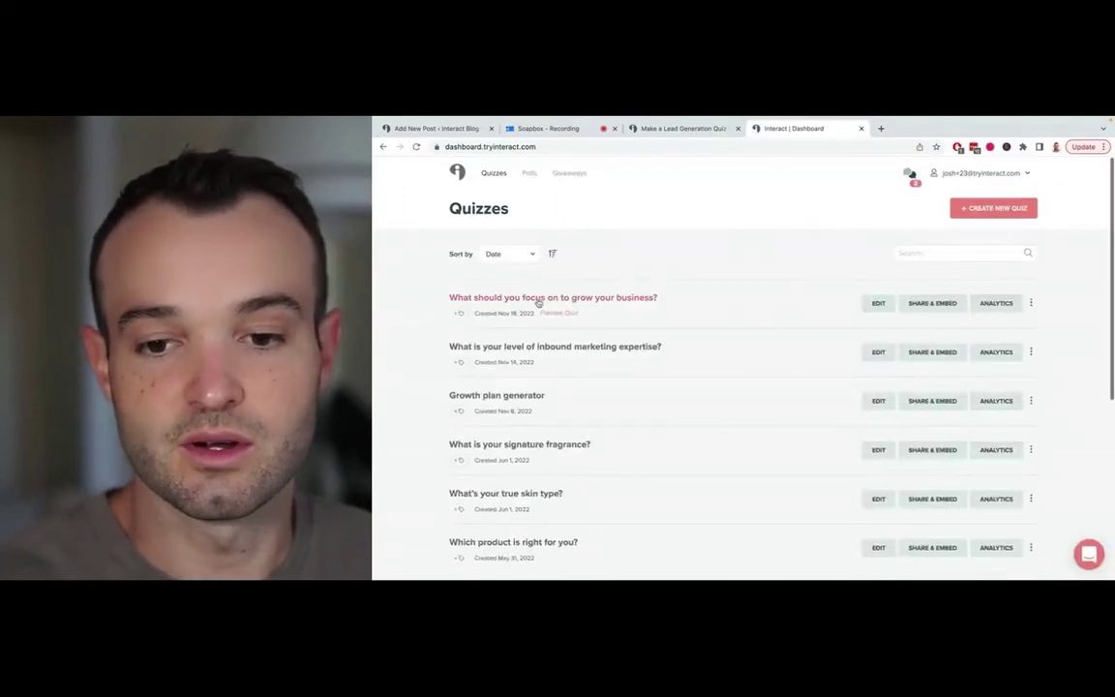
{"action": "left_click", "coordinate": [878, 305]}
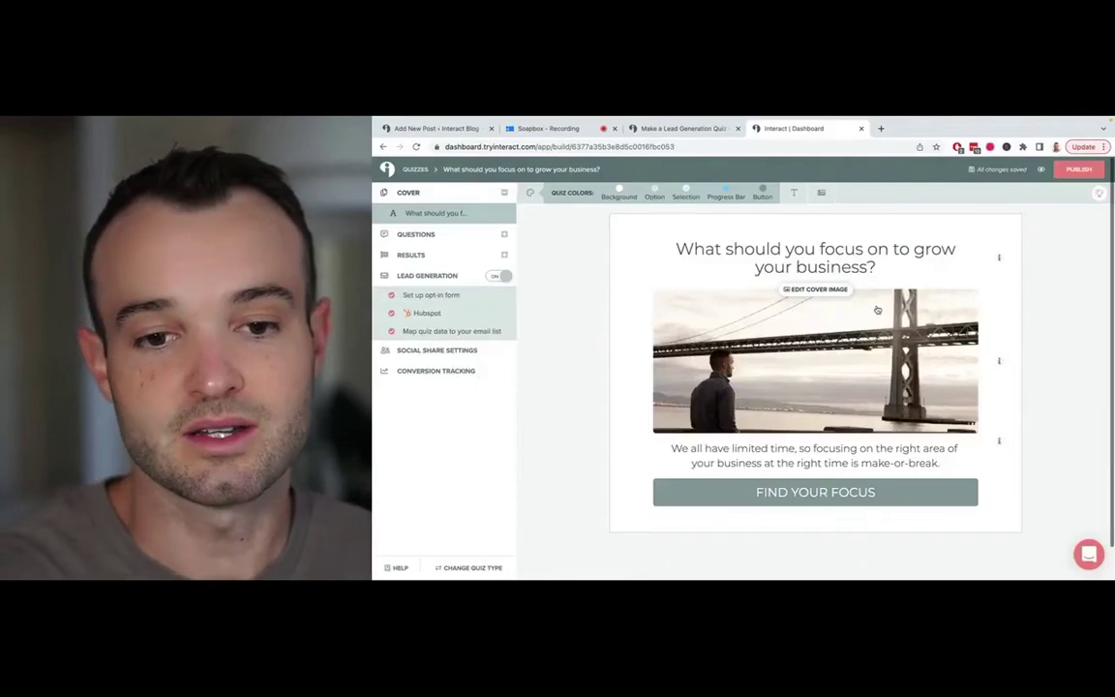
Examine the quiz cover's title font choices, its call-to-action text and the button color setting without changing them
{"action": "left_click", "coordinate": [876, 268]}
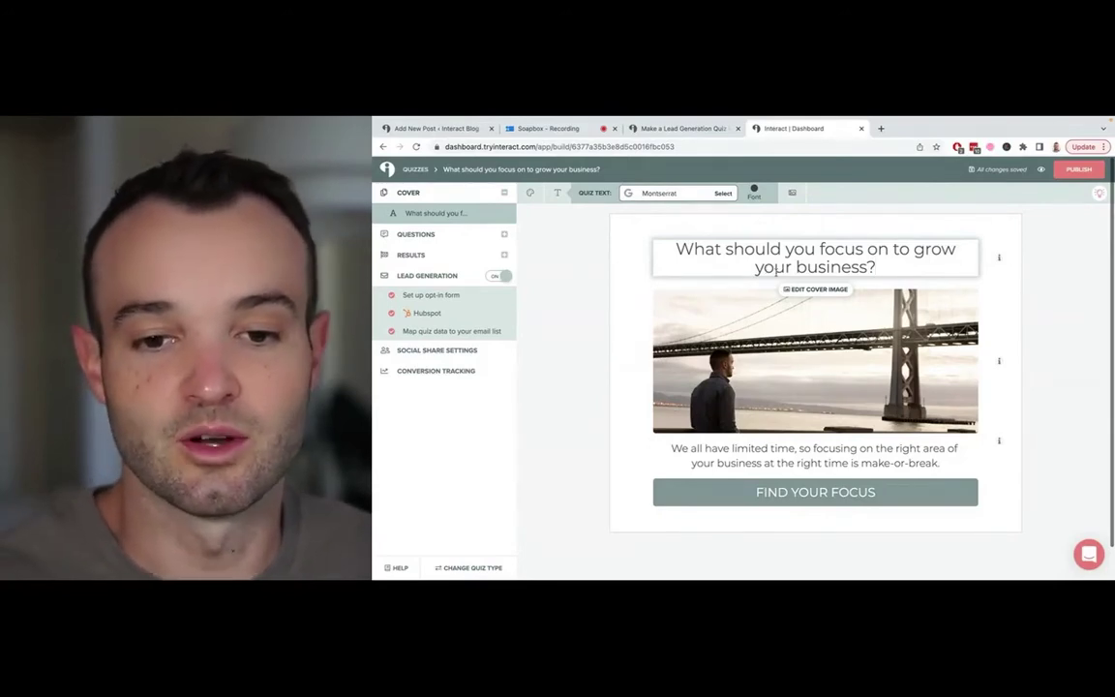
{"action": "left_click", "coordinate": [724, 193]}
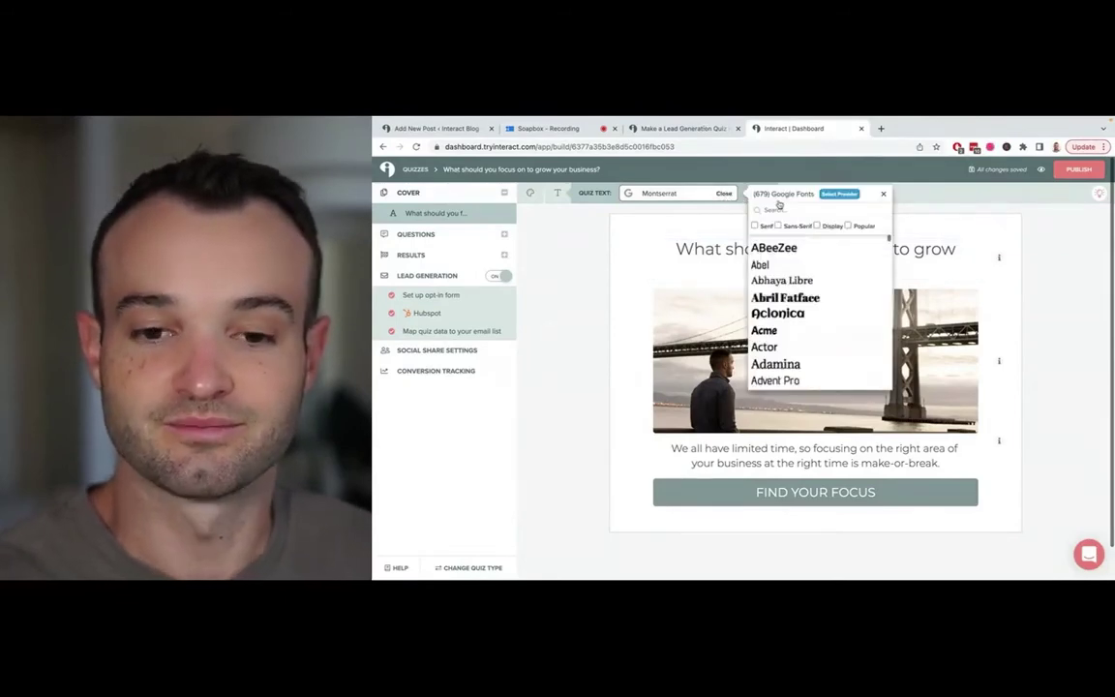
{"action": "left_click", "coordinate": [570, 322]}
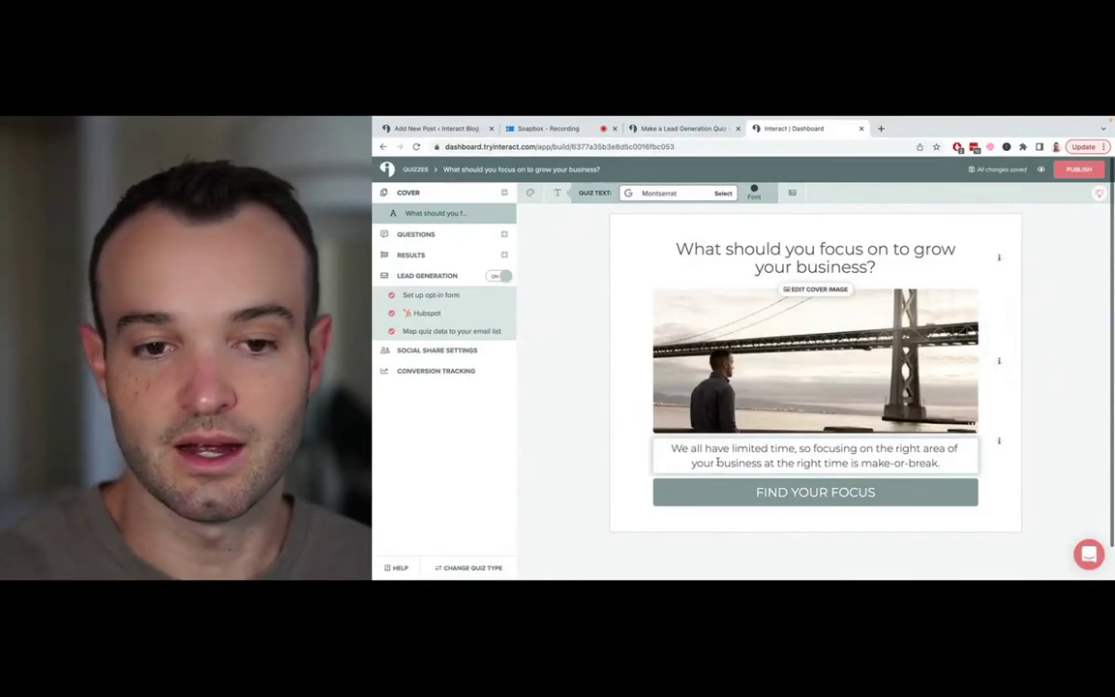
{"action": "left_click", "coordinate": [729, 491]}
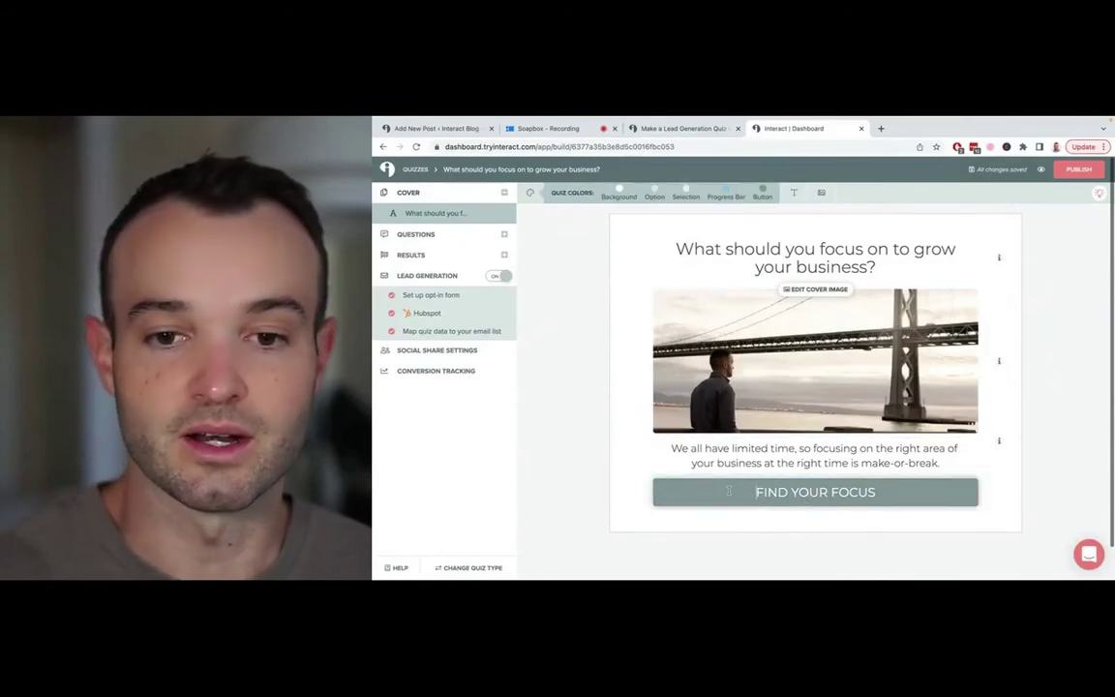
{"action": "left_click", "coordinate": [764, 193]}
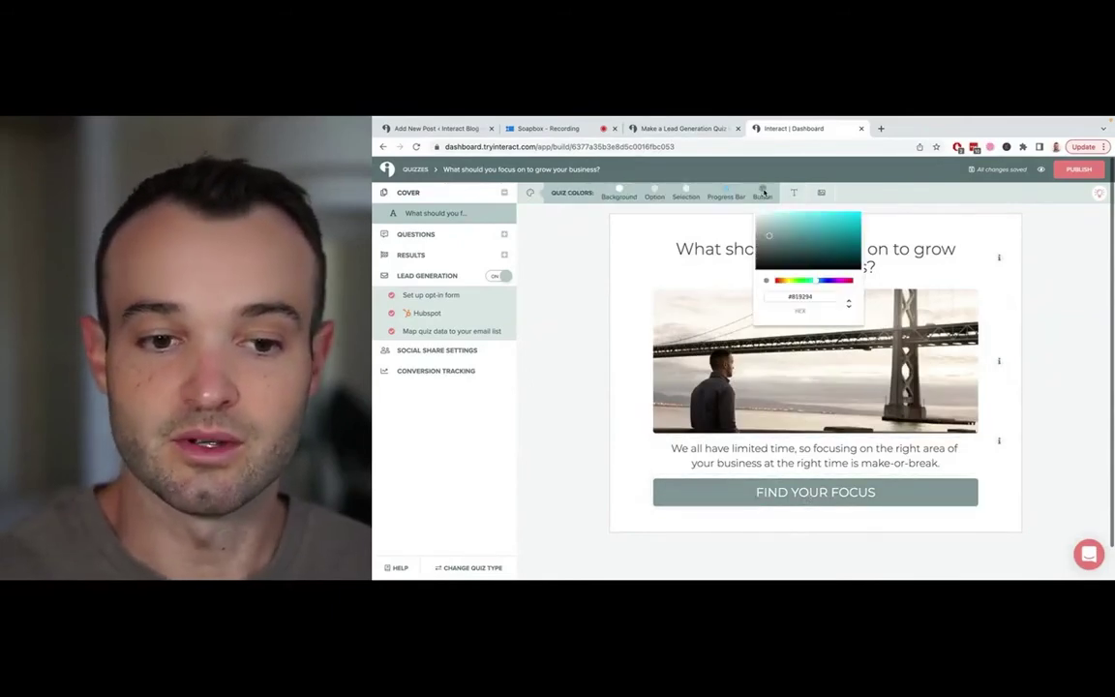
{"action": "left_click", "coordinate": [563, 307]}
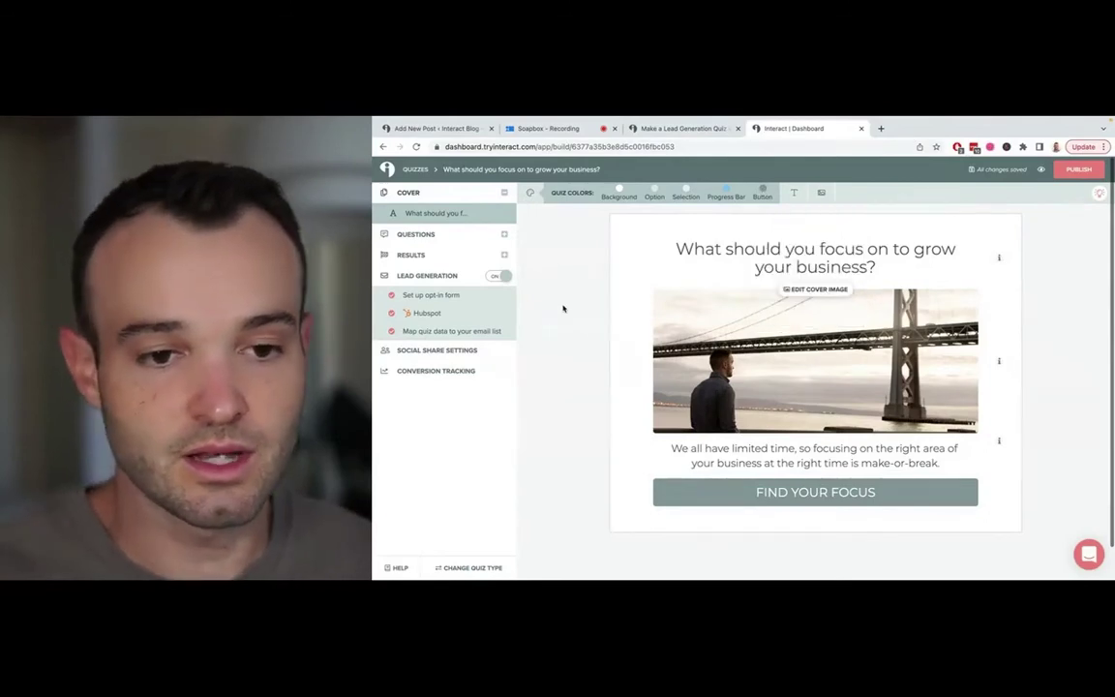
Review the "Build a content plan" result page from its video to its call to action, and the "Partnerships" result
{"action": "left_click", "coordinate": [413, 255]}
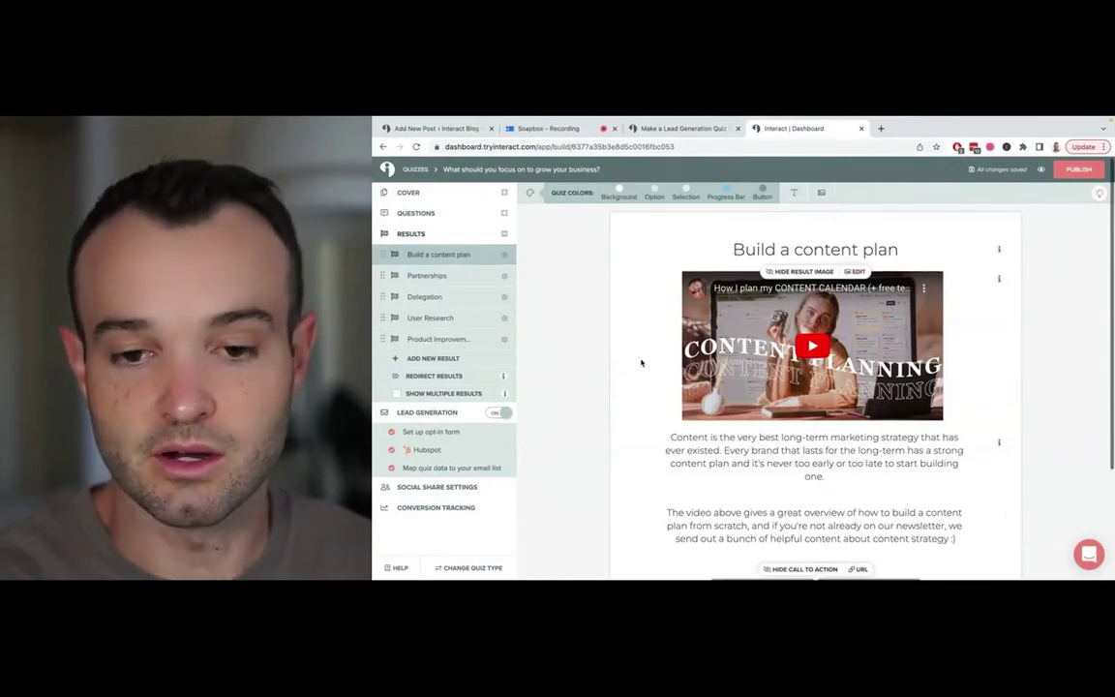
{"action": "scroll", "coordinate": [641, 363], "scroll_direction": "down", "scroll_amount": 2}
{"action": "scroll", "coordinate": [640, 363], "scroll_direction": "up", "scroll_amount": 2}
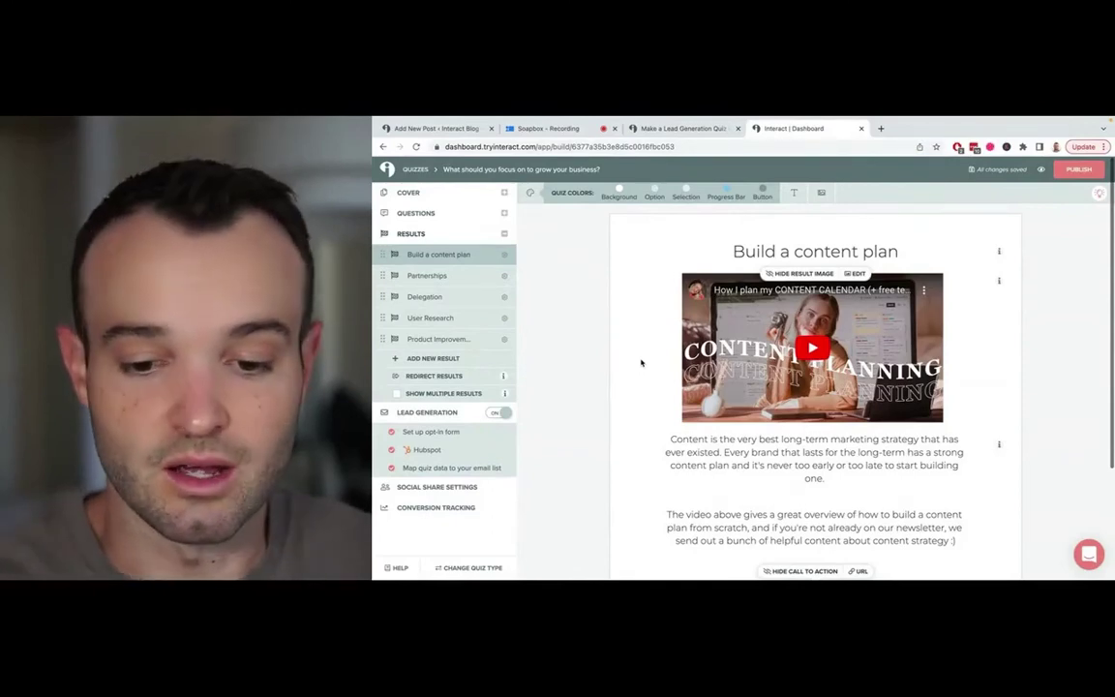
{"action": "scroll", "coordinate": [641, 363], "scroll_direction": "down", "scroll_amount": 3}
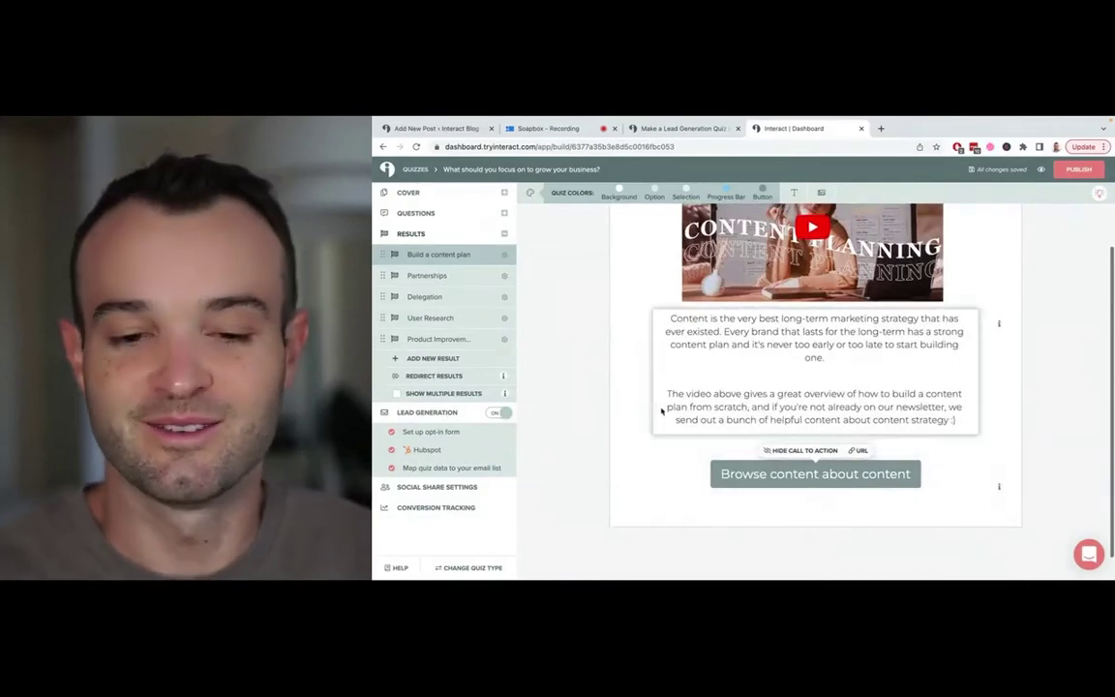
{"action": "scroll", "coordinate": [661, 411], "scroll_direction": "up", "scroll_amount": 3}
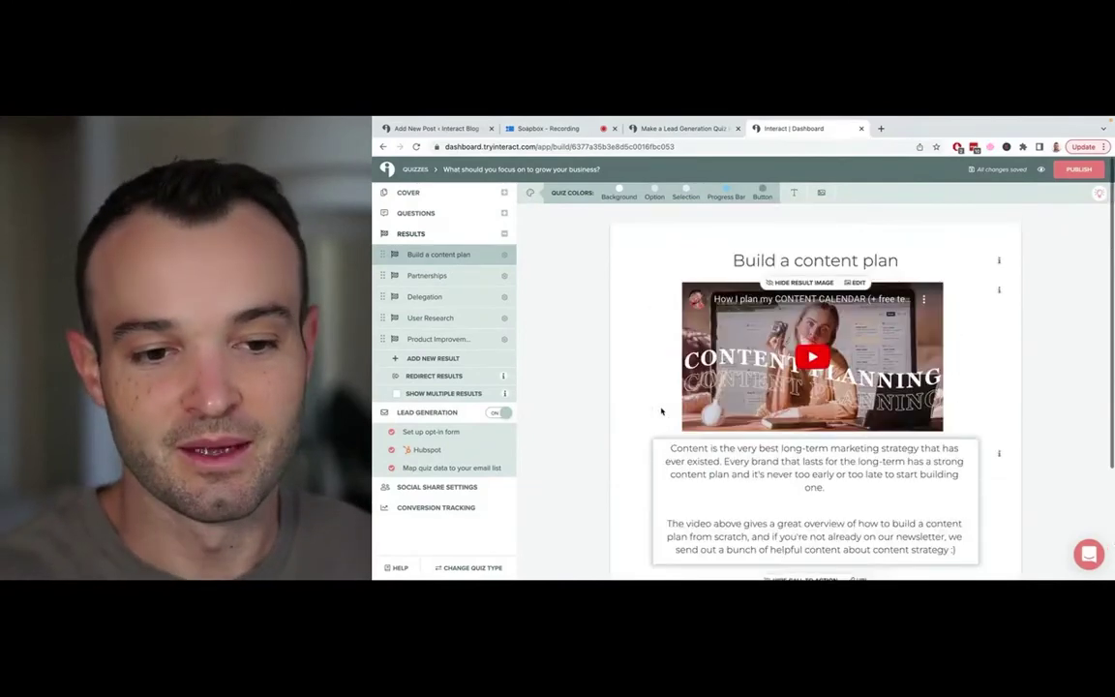
{"action": "scroll", "coordinate": [638, 397], "scroll_direction": "down", "scroll_amount": 1}
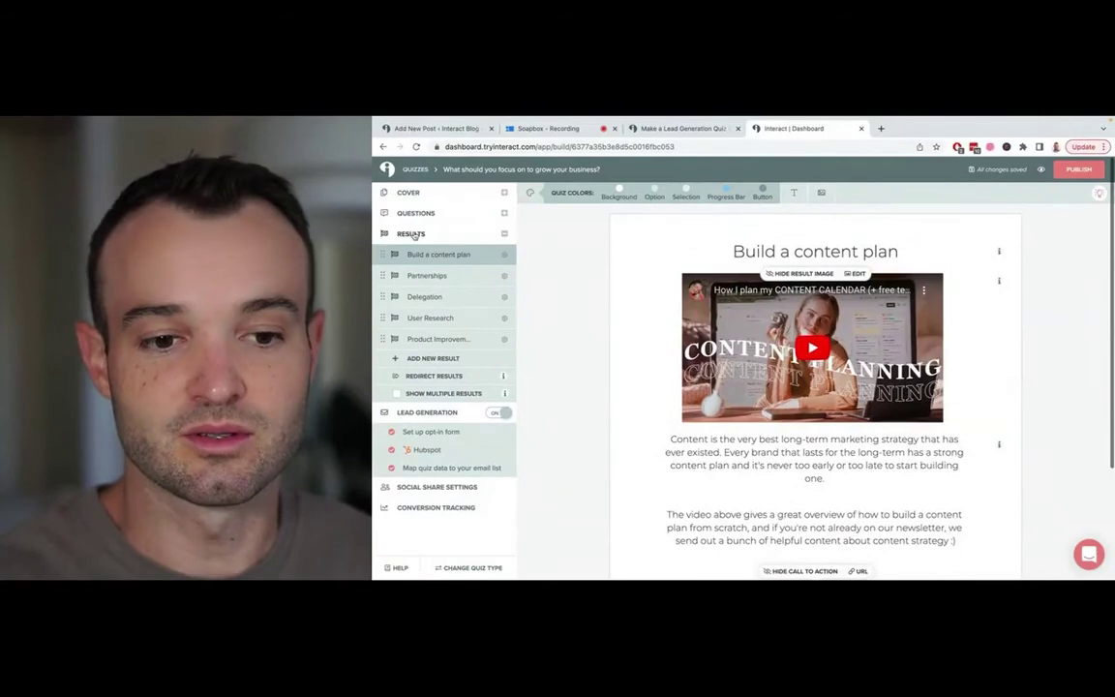
{"action": "left_click", "coordinate": [416, 276]}
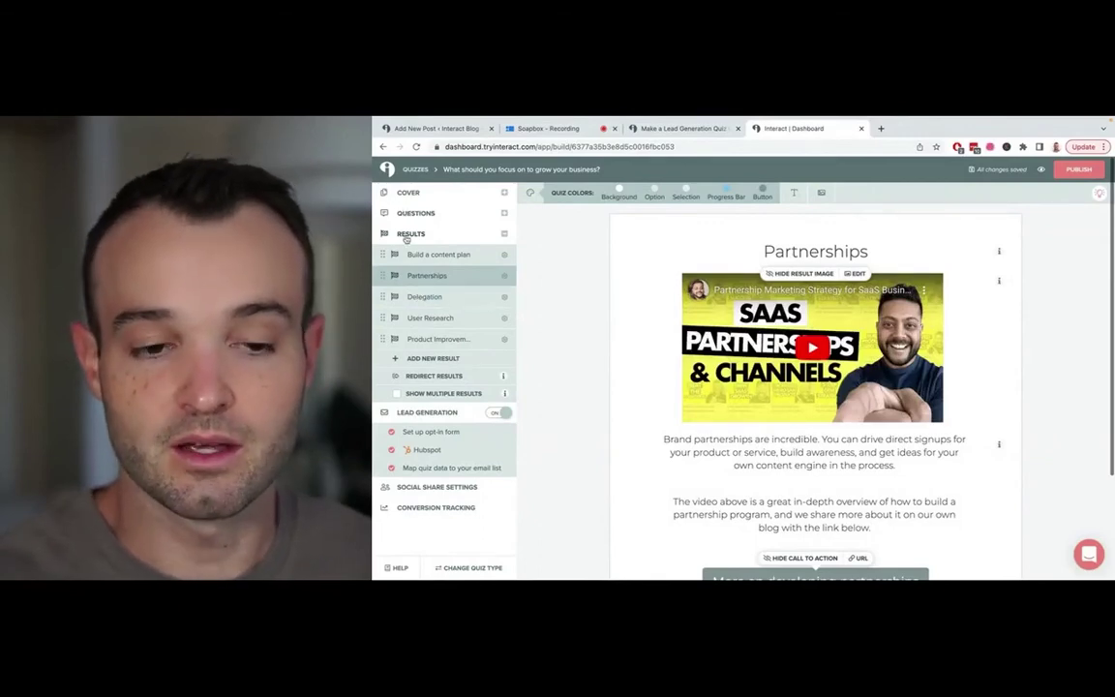
Look through all the quiz questions and their answers, ending back on "How is demand for your business?"
{"action": "left_click", "coordinate": [406, 214]}
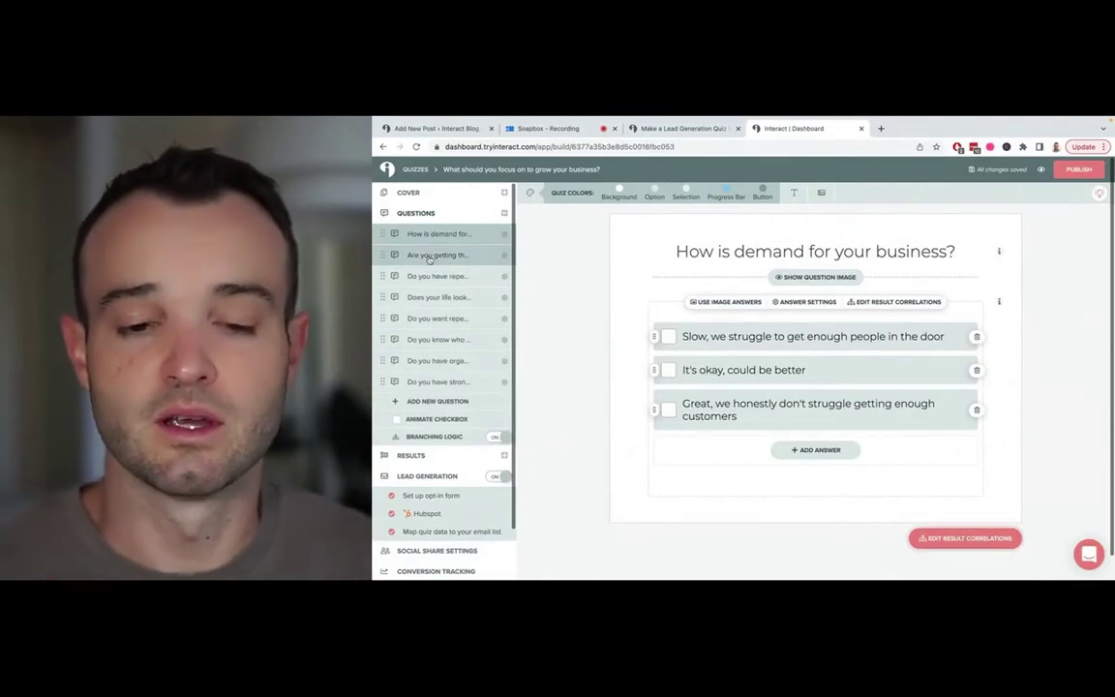
{"action": "left_click", "coordinate": [428, 255]}
{"action": "left_click", "coordinate": [433, 276]}
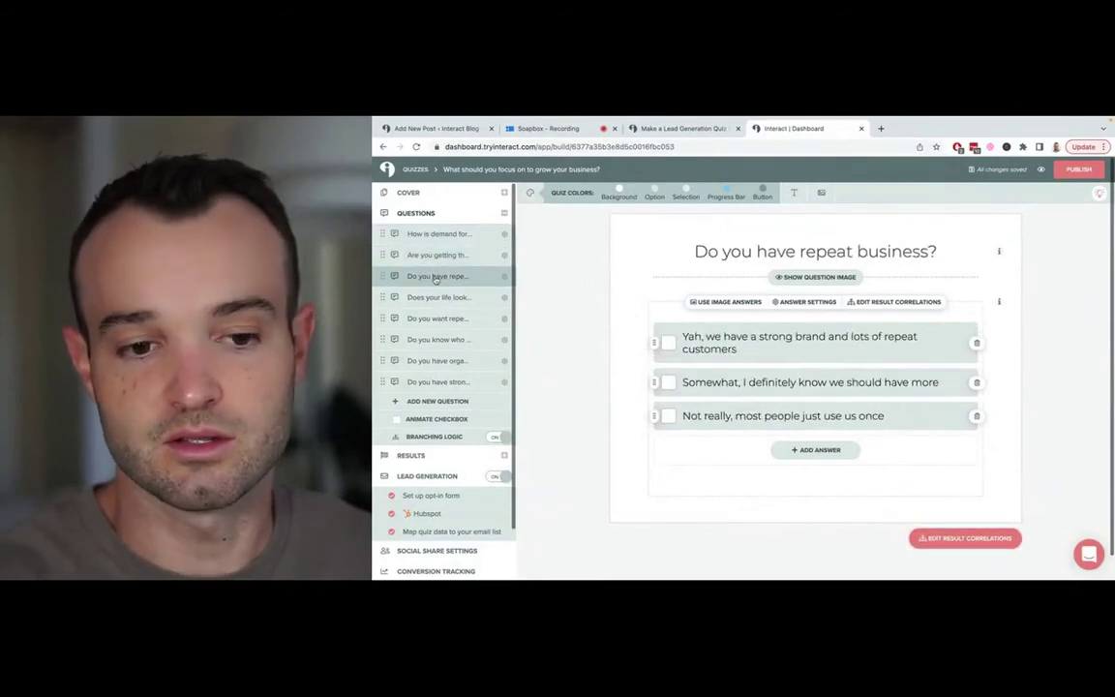
{"action": "left_click", "coordinate": [438, 297]}
{"action": "left_click", "coordinate": [437, 319]}
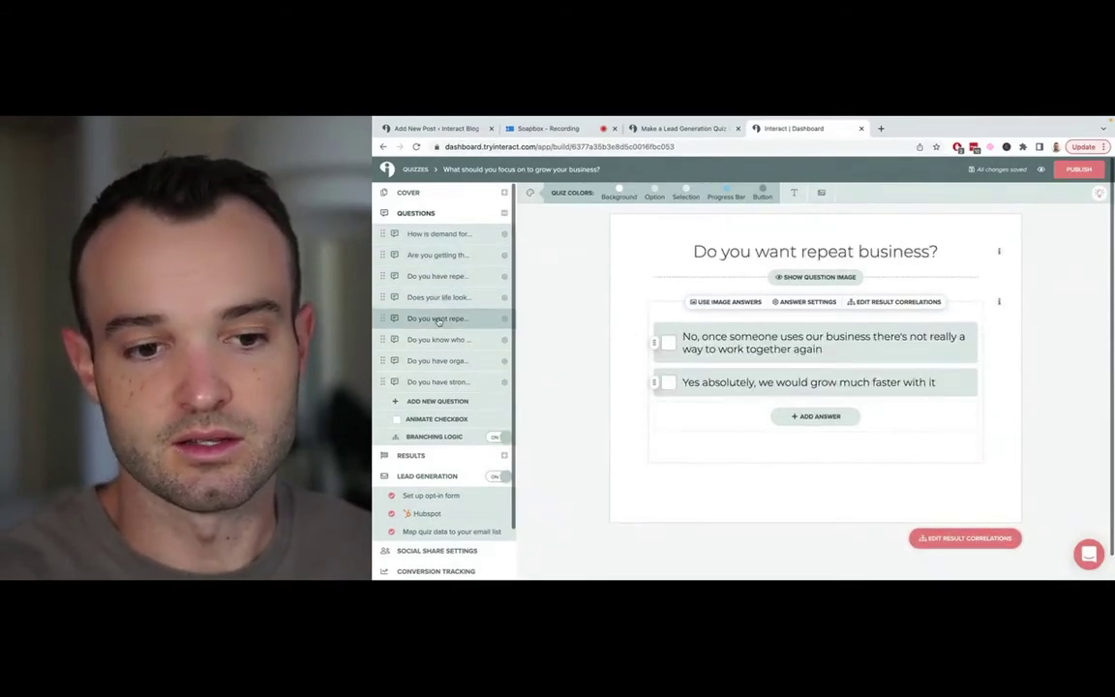
{"action": "left_click", "coordinate": [438, 340]}
{"action": "left_click", "coordinate": [437, 360]}
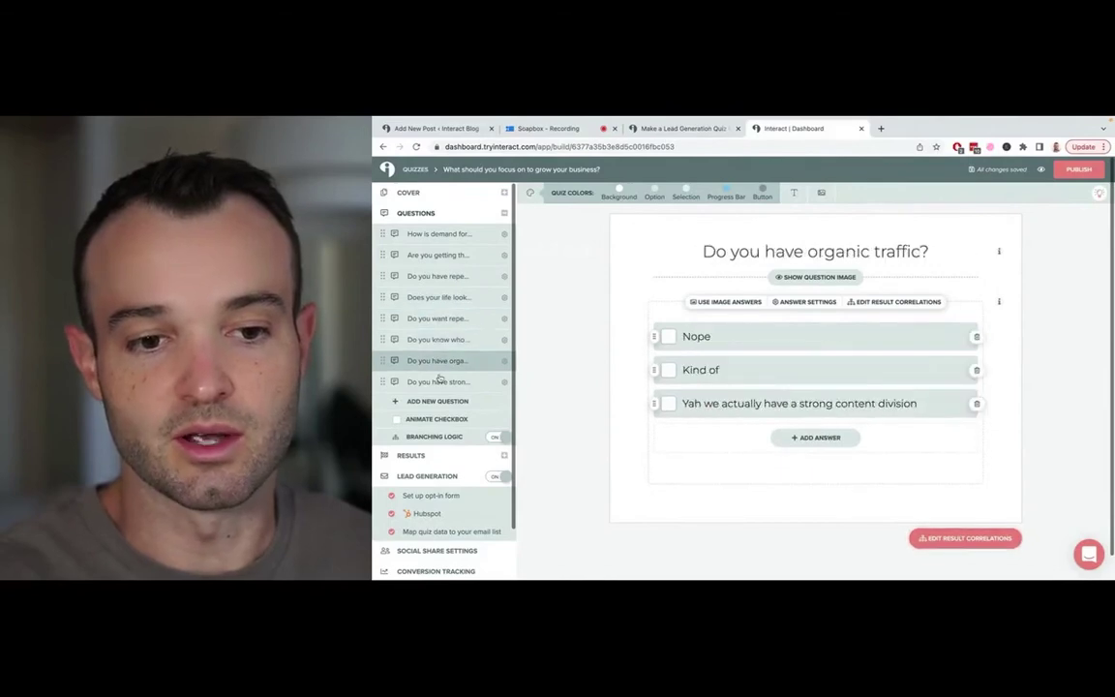
{"action": "left_click", "coordinate": [437, 381]}
{"action": "left_click", "coordinate": [413, 234]}
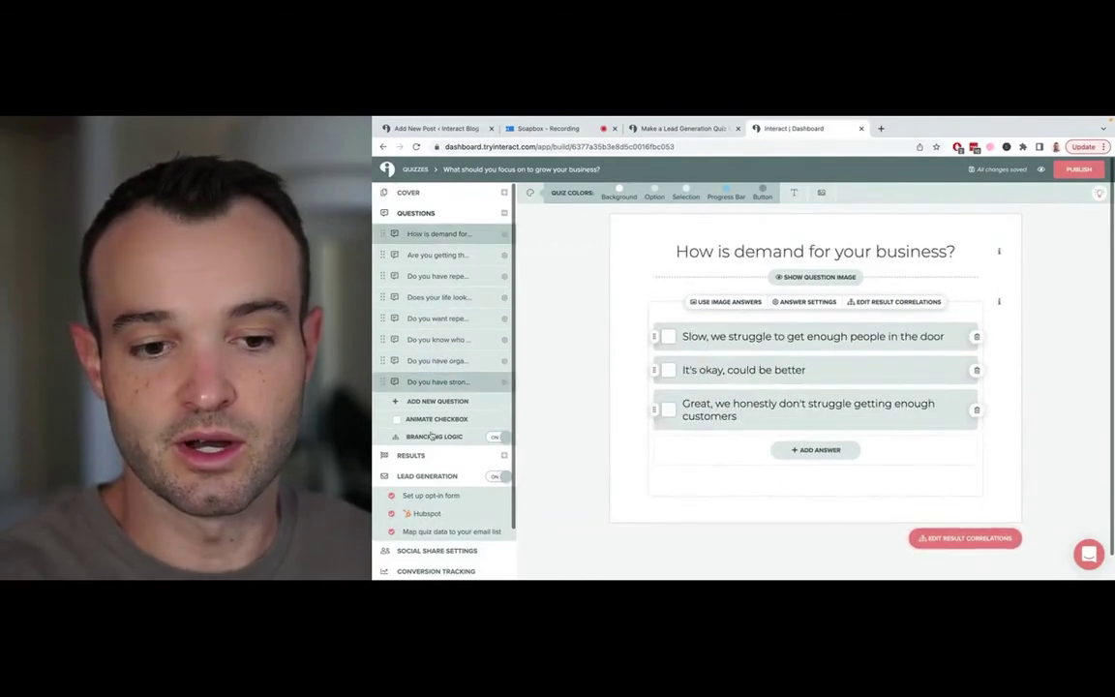
Open the quiz's branching logic map and reduce the browser zoom to examine how the questions lead to the results
{"action": "left_click", "coordinate": [433, 438]}
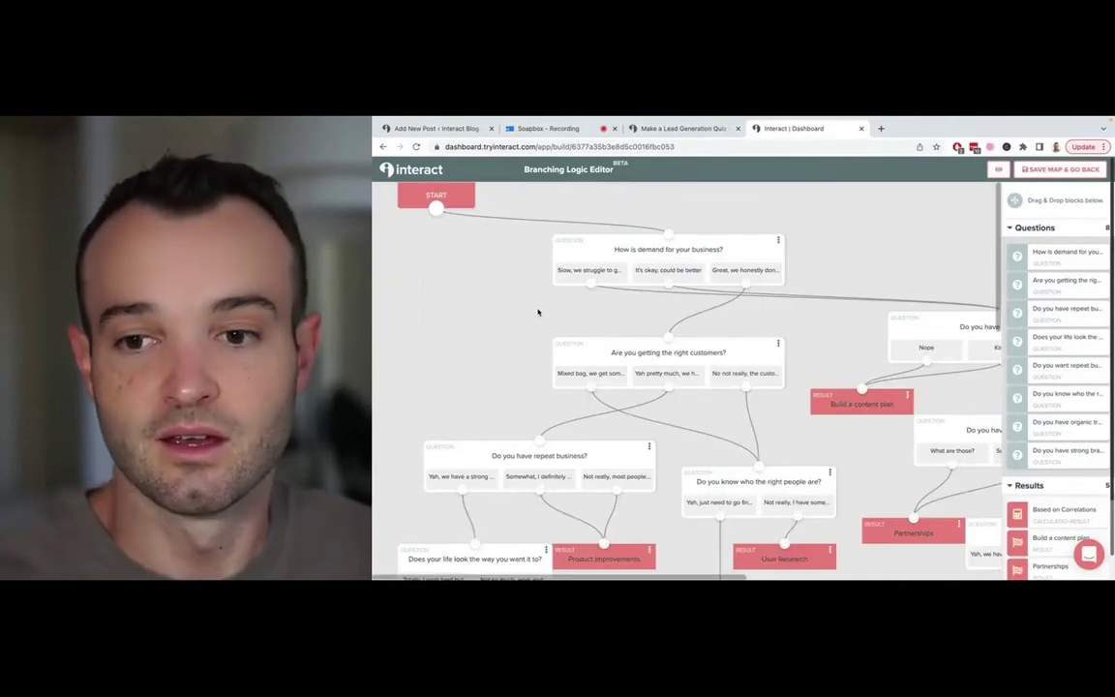
{"action": "left_click", "coordinate": [1103, 146]}
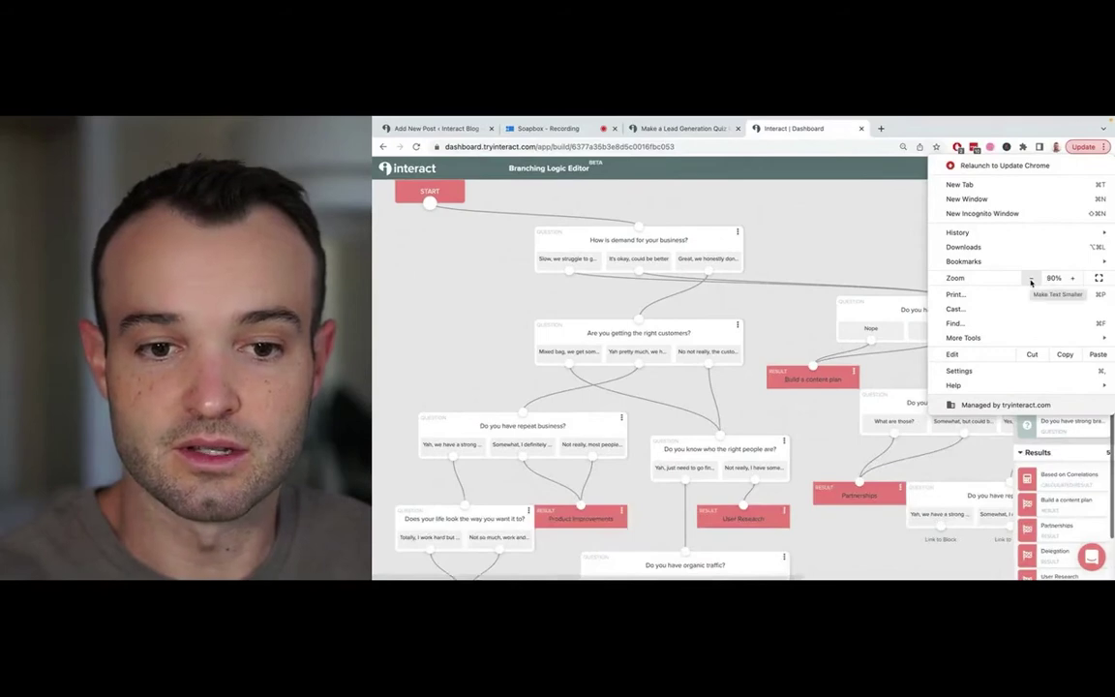
{"action": "left_click", "coordinate": [1030, 278]}
{"action": "left_click", "coordinate": [788, 230]}
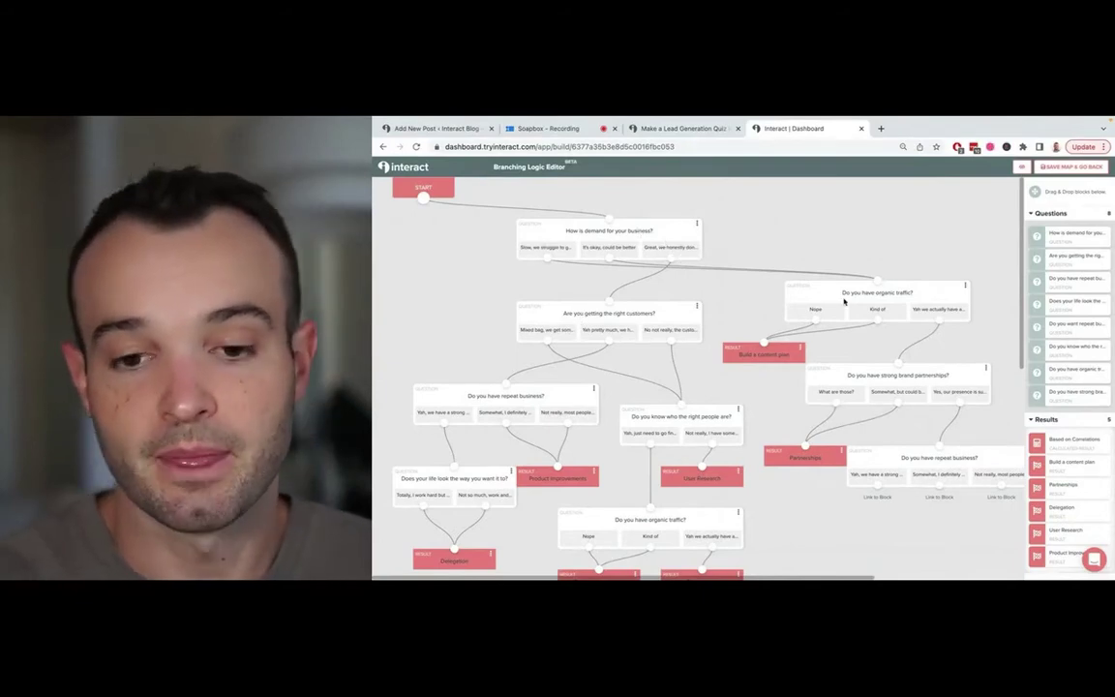
{"action": "scroll", "coordinate": [844, 302], "scroll_direction": "down", "scroll_amount": 2}
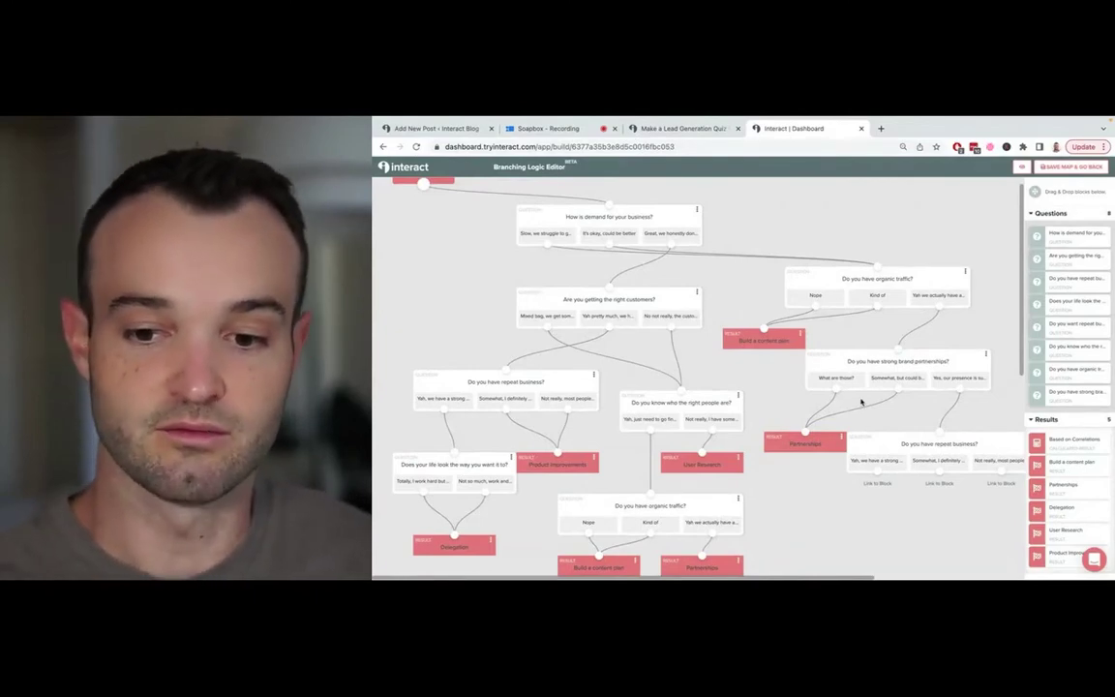
{"action": "scroll", "coordinate": [820, 444], "scroll_direction": "down", "scroll_amount": 2}
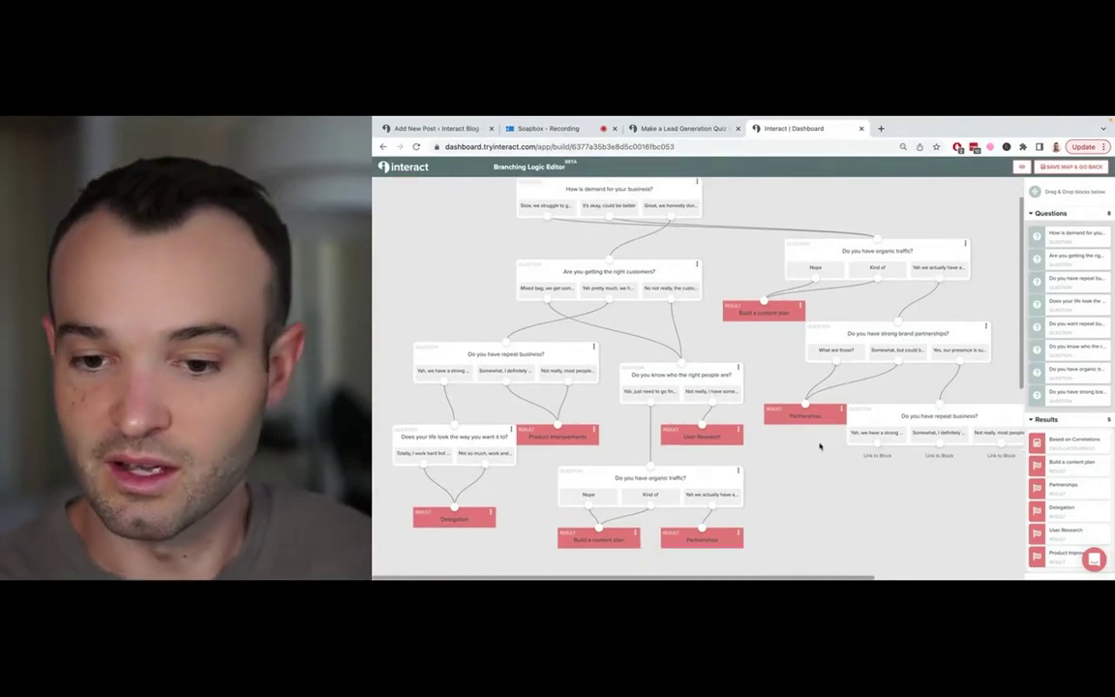
In the repeat business question after brand partnerships, link the "Yah, we have a strong" answer to Delegation and the other two to Product Improvements
{"action": "scroll", "coordinate": [913, 425], "scroll_direction": "down", "scroll_amount": 2}
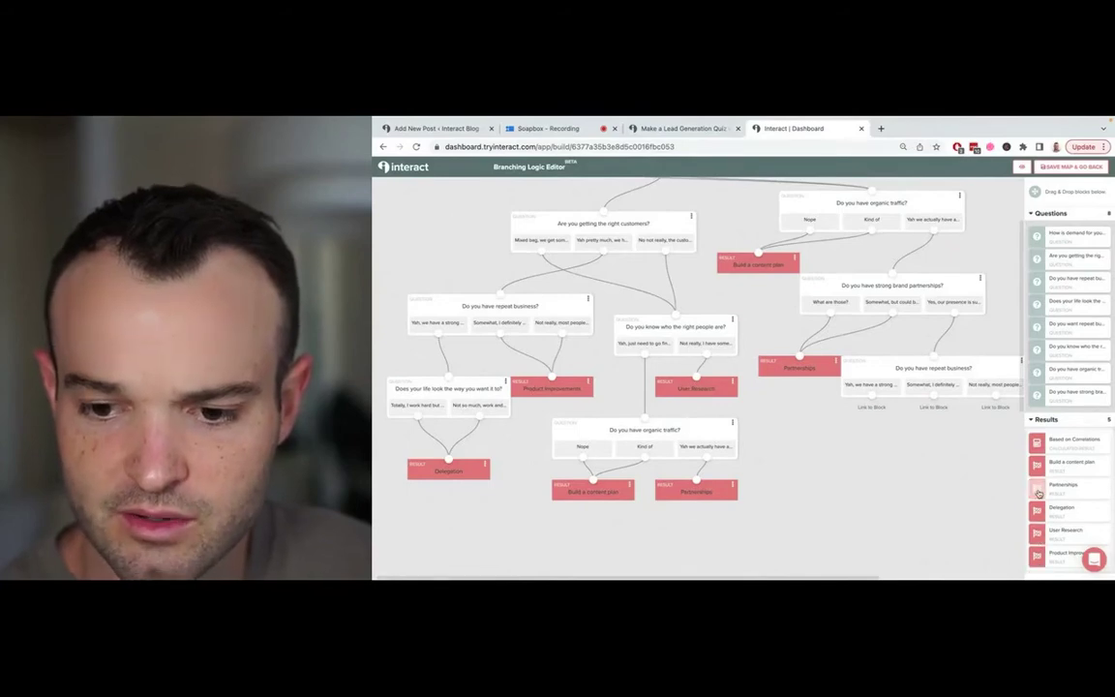
{"action": "left_click_drag", "start_coordinate": [1038, 502], "coordinate": [871, 410]}
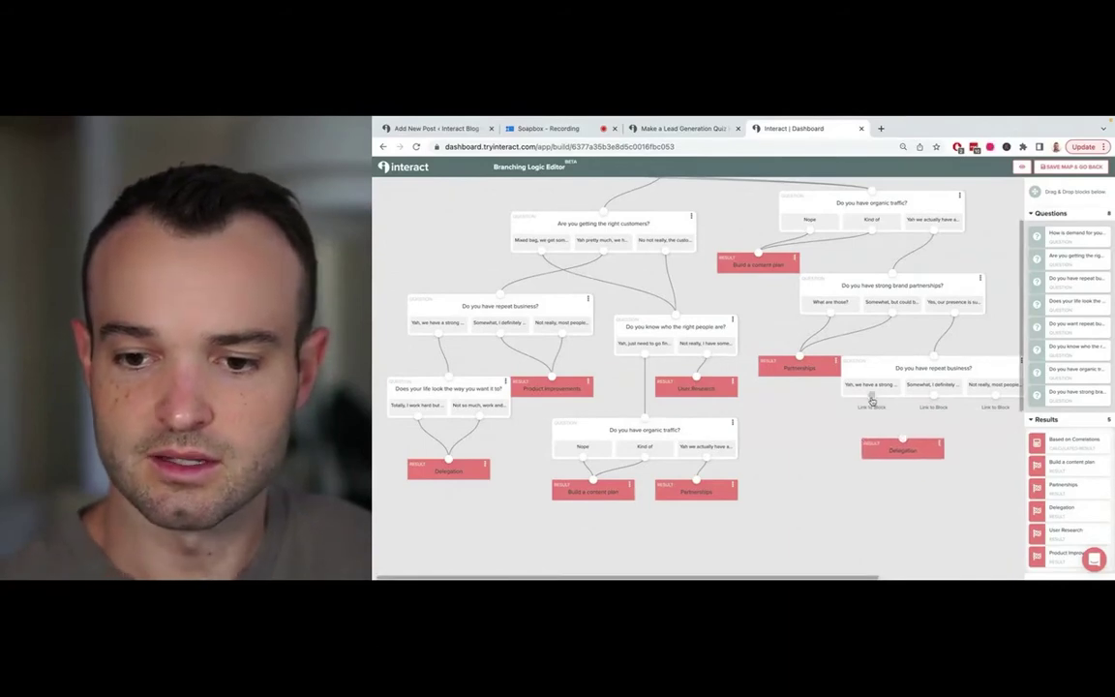
{"action": "left_click_drag", "start_coordinate": [902, 441], "coordinate": [901, 445]}
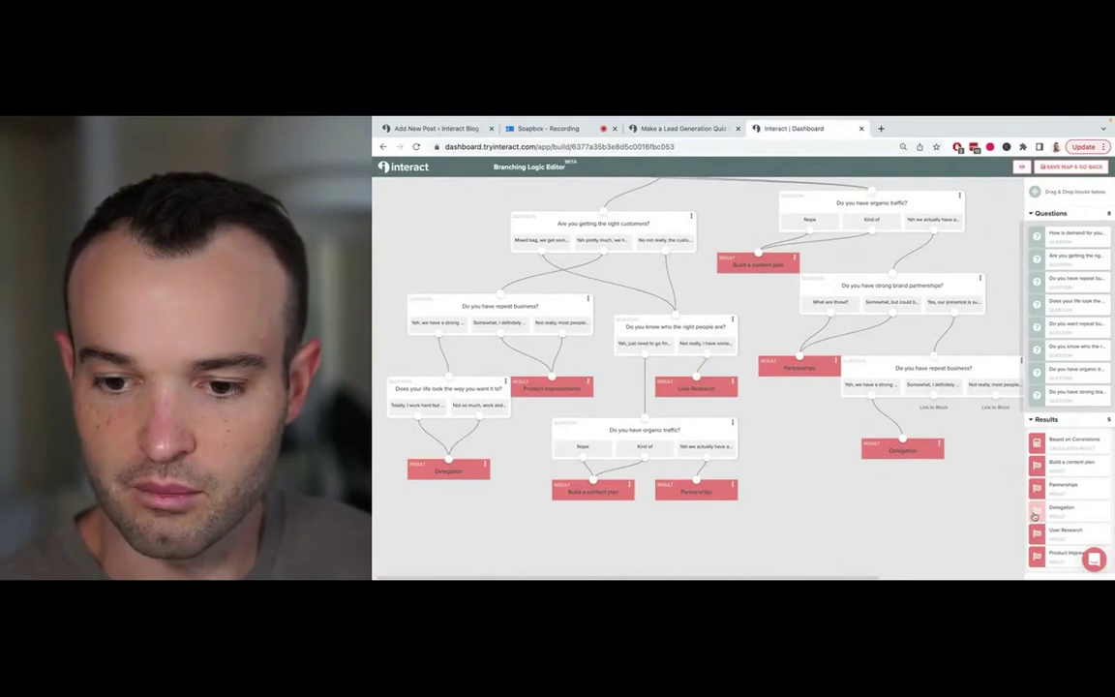
{"action": "left_click_drag", "start_coordinate": [1037, 555], "coordinate": [923, 402]}
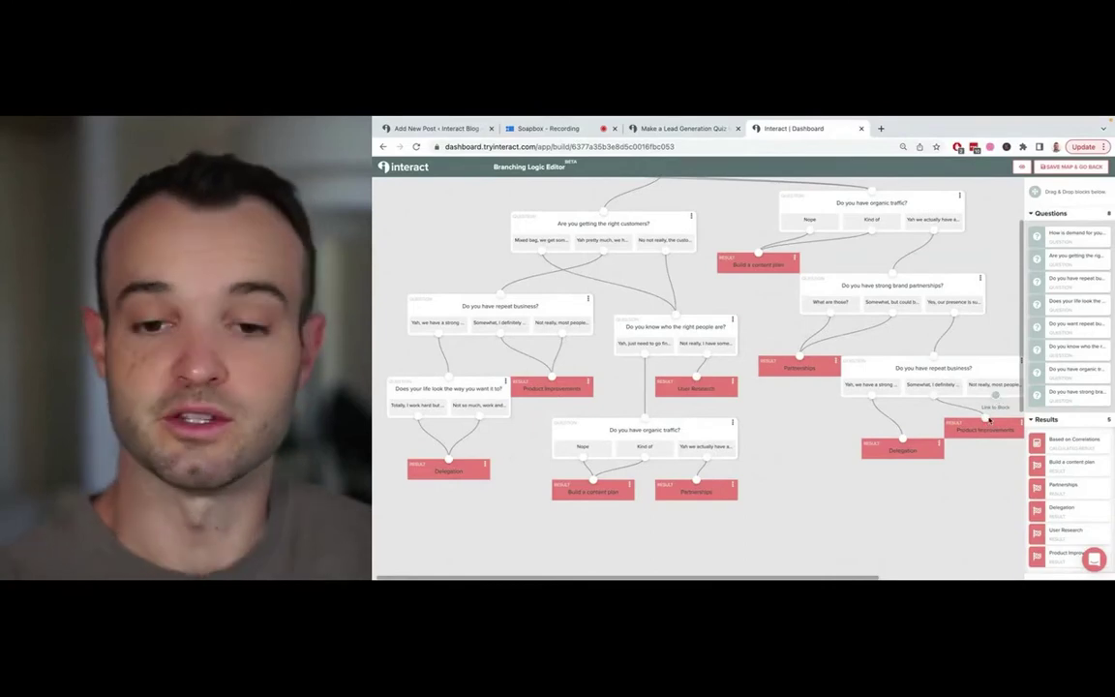
{"action": "left_click_drag", "start_coordinate": [996, 398], "coordinate": [984, 424]}
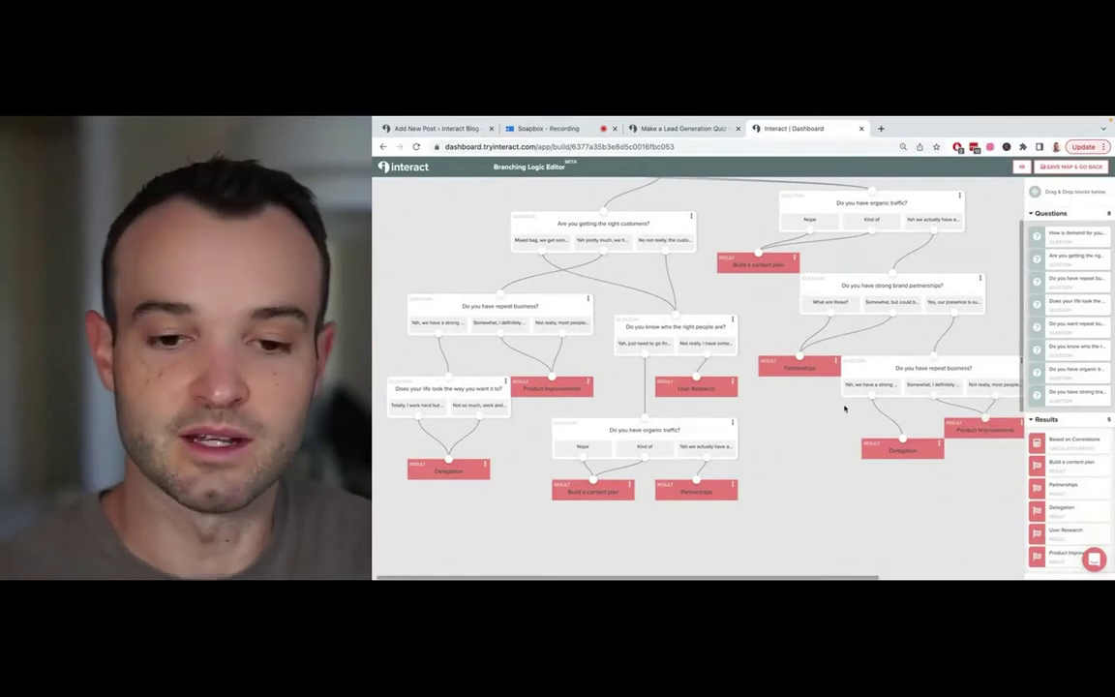
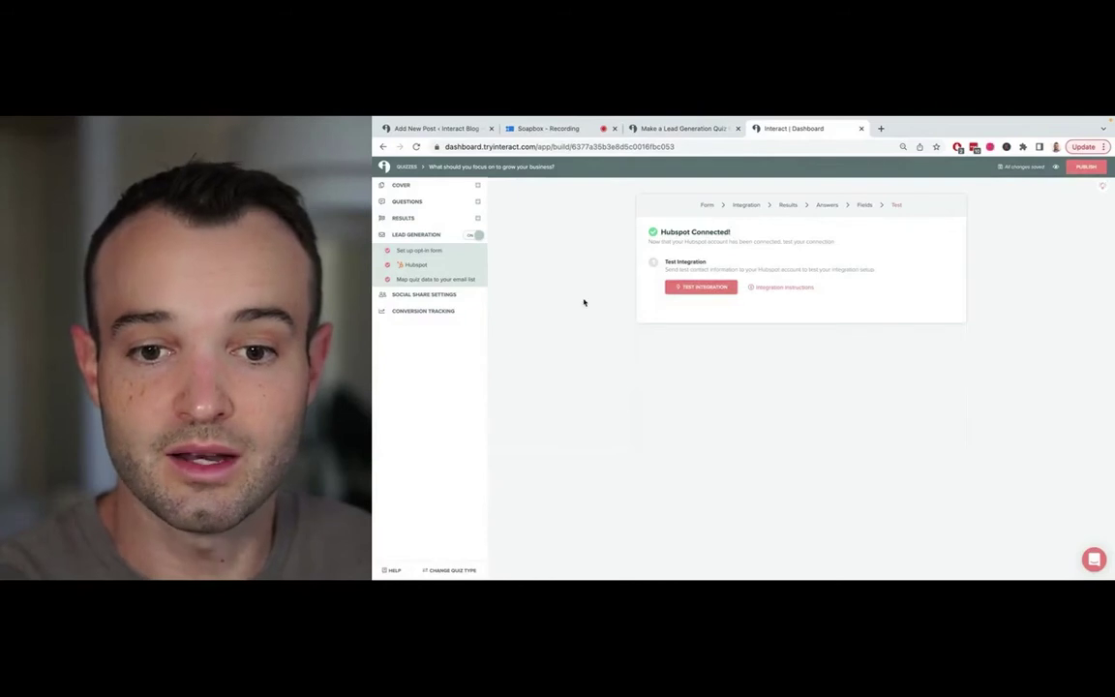
Open the quiz's opt-in form setup and enable the GDPR compliant consent checkbox
{"action": "left_click", "coordinate": [699, 206]}
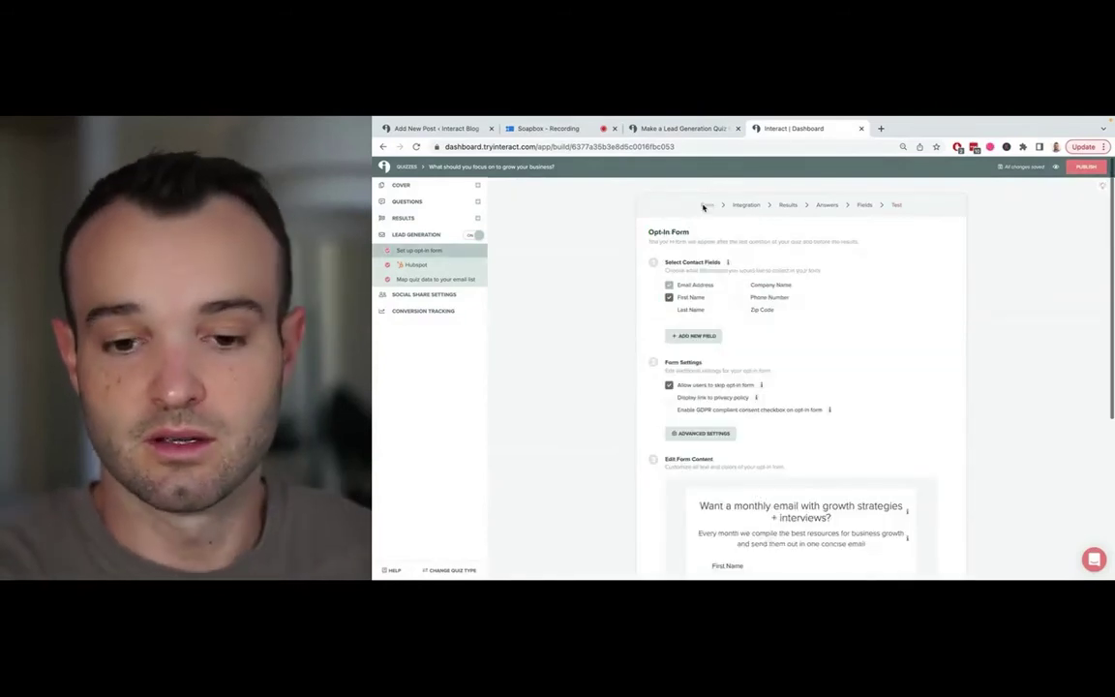
{"action": "scroll", "coordinate": [701, 349], "scroll_direction": "down", "scroll_amount": 3}
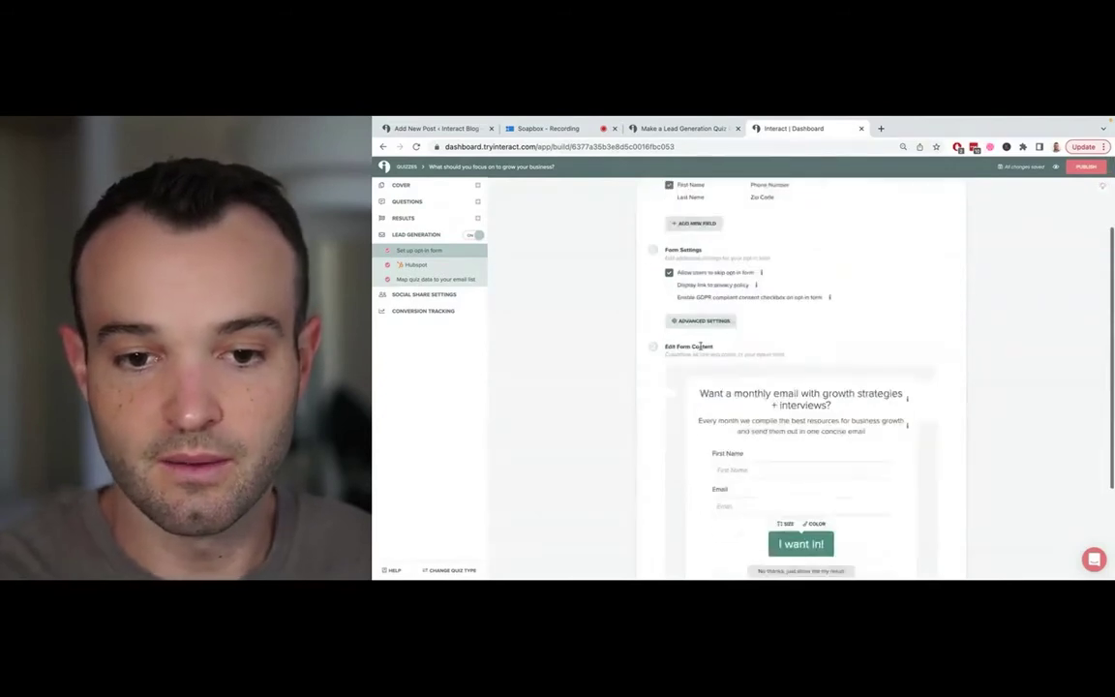
{"action": "scroll", "coordinate": [763, 410], "scroll_direction": "down", "scroll_amount": 1}
{"action": "left_click", "coordinate": [763, 410]}
{"action": "scroll", "coordinate": [763, 411], "scroll_direction": "up", "scroll_amount": 1}
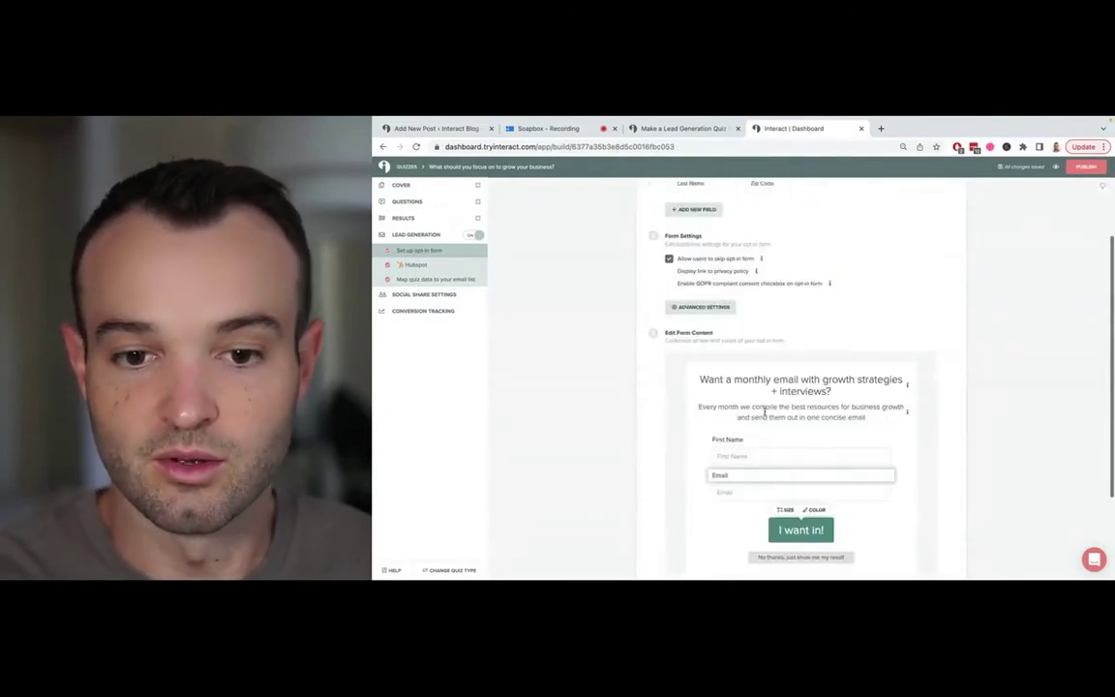
{"action": "left_click", "coordinate": [693, 283]}
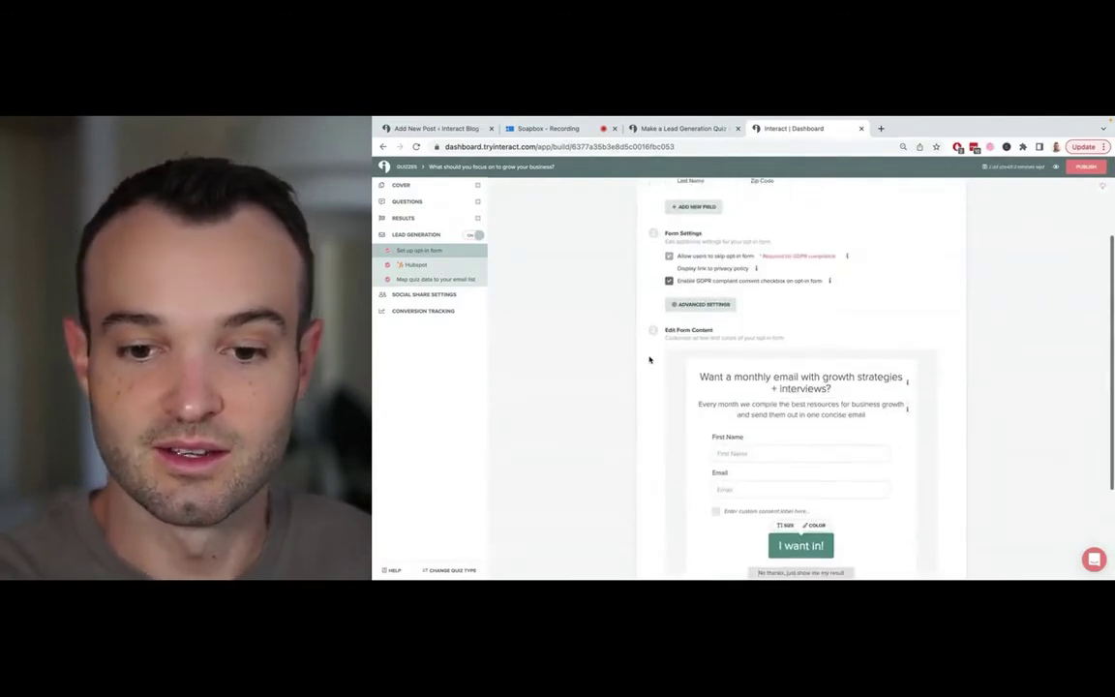
Set the opt-in form's consent label to "I consent to Interact's privacy policy and terms of use"
{"action": "scroll", "coordinate": [668, 360], "scroll_direction": "down", "scroll_amount": 3}
{"action": "left_click", "coordinate": [762, 380]}
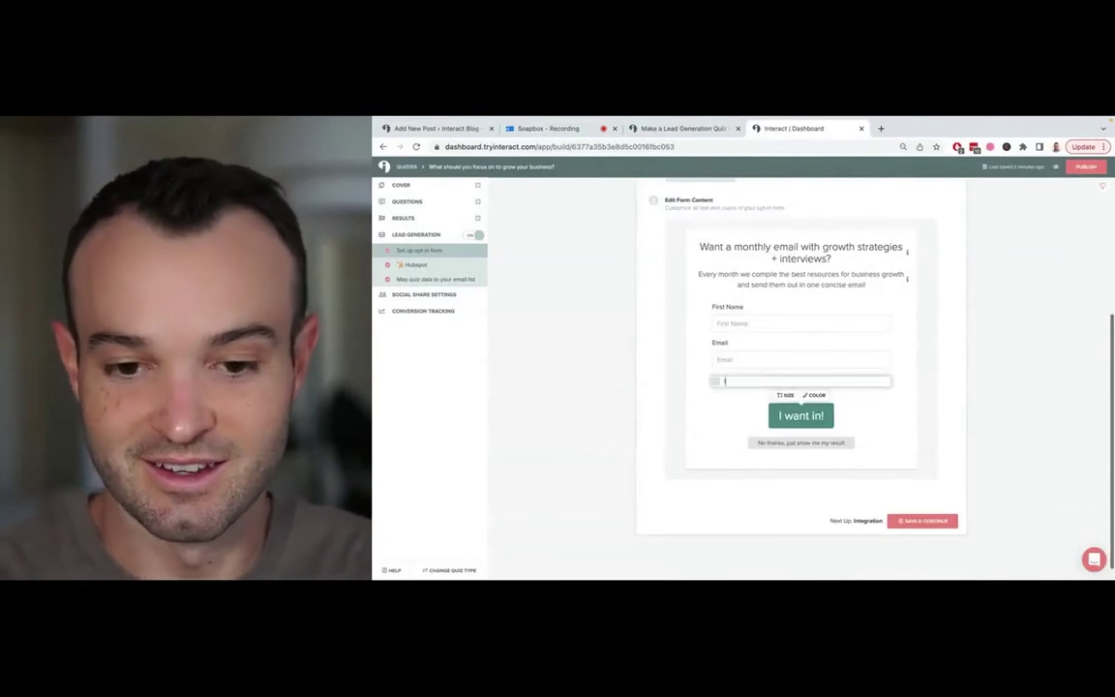
{"action": "type", "text": "I consent to Interact's"}
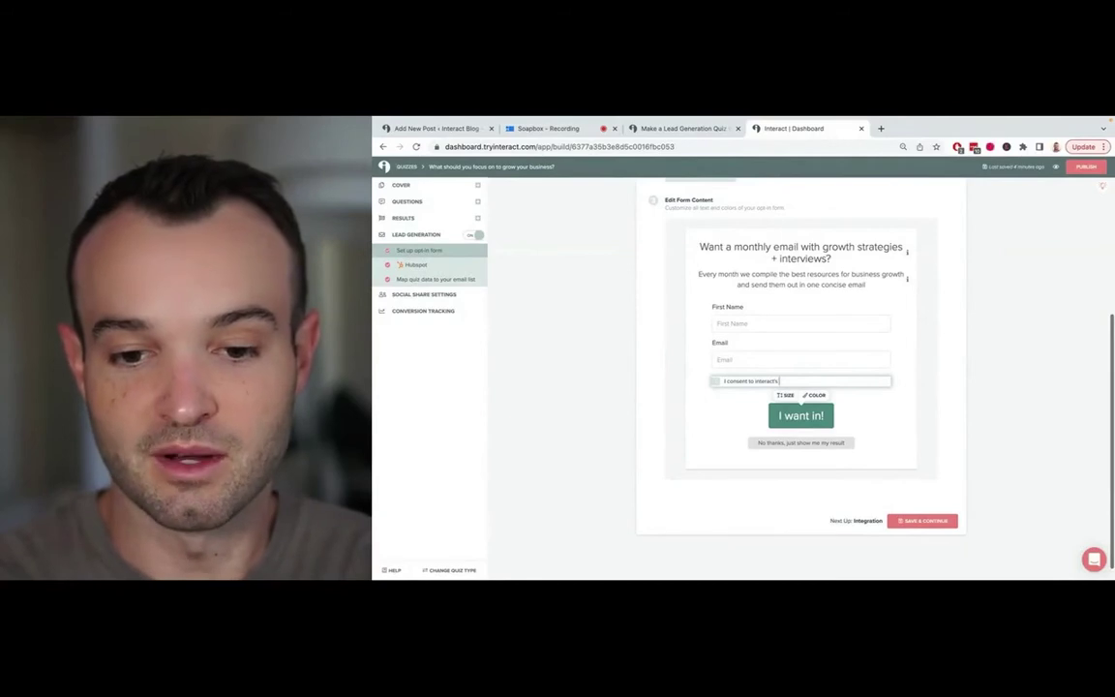
{"action": "type", "text": " privacy policy and terms of use"}
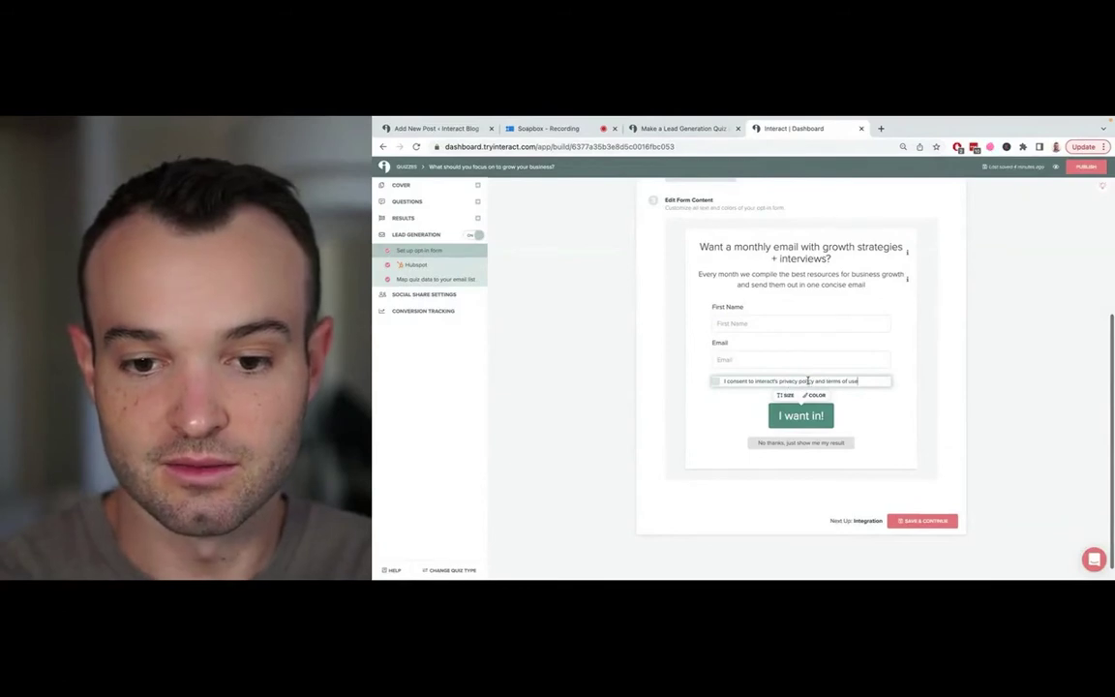
Link the words "privacy policy" in the consent label to tryinteract.com/privacy
{"action": "left_click_drag", "start_coordinate": [813, 380], "coordinate": [780, 380]}
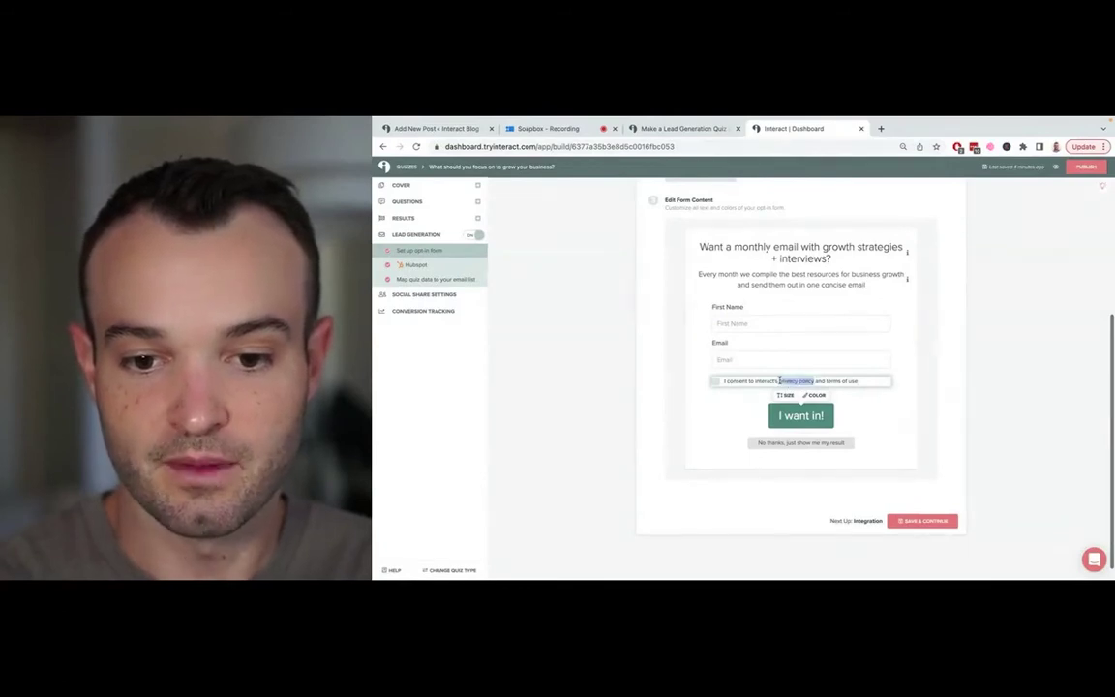
{"action": "left_click", "coordinate": [796, 361]}
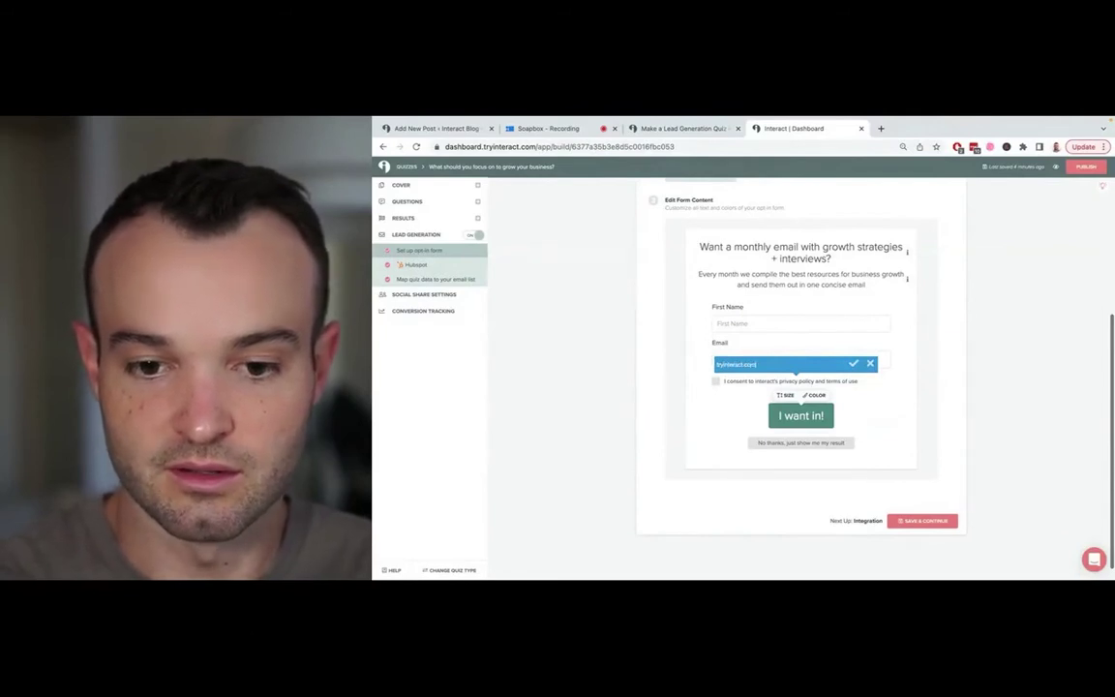
{"action": "type", "text": "rivacy"}
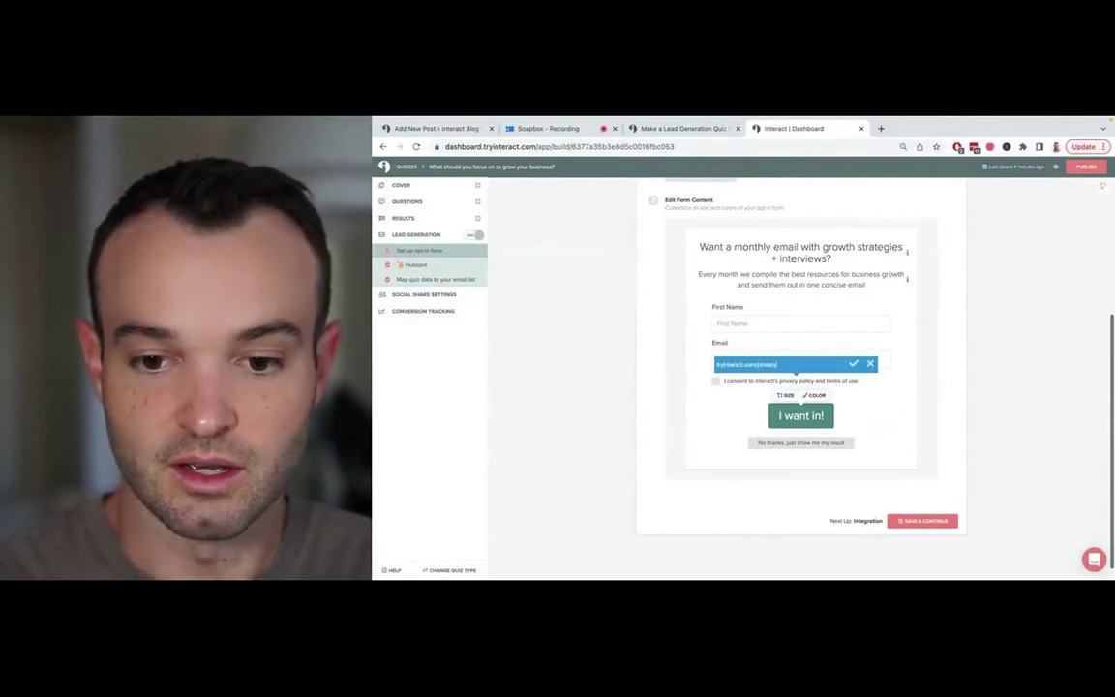
{"action": "left_click", "coordinate": [852, 363]}
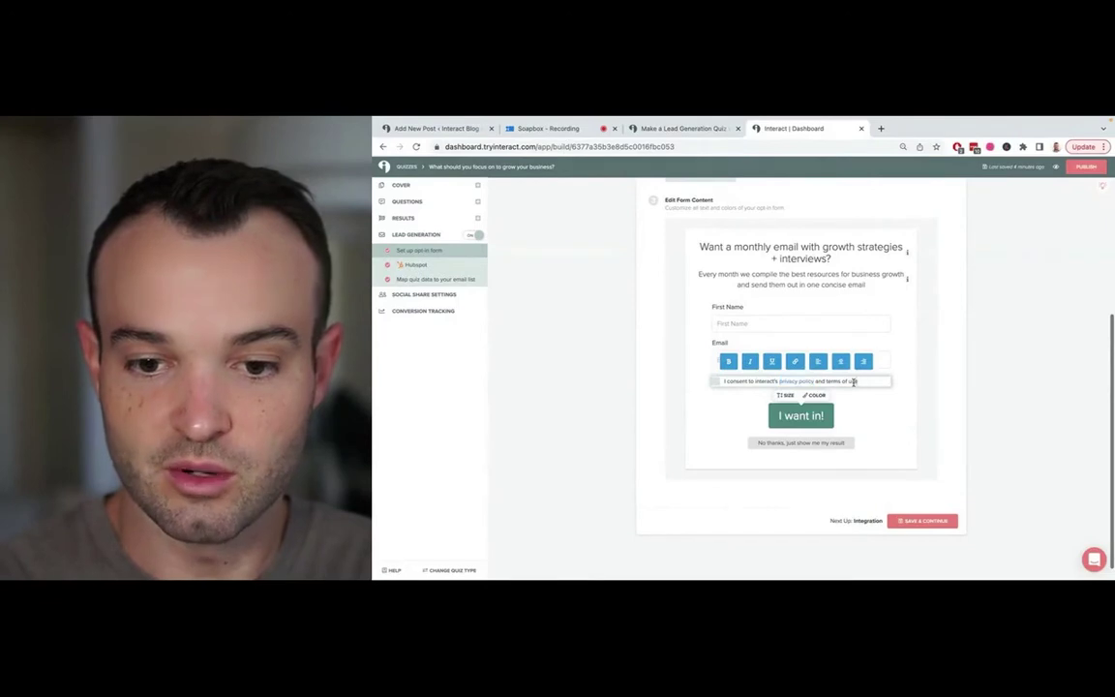
Link the words "terms of use" in the consent label to the terms page on tryinteract.com and save the opt-in form
{"action": "left_click_drag", "start_coordinate": [853, 381], "coordinate": [826, 382]}
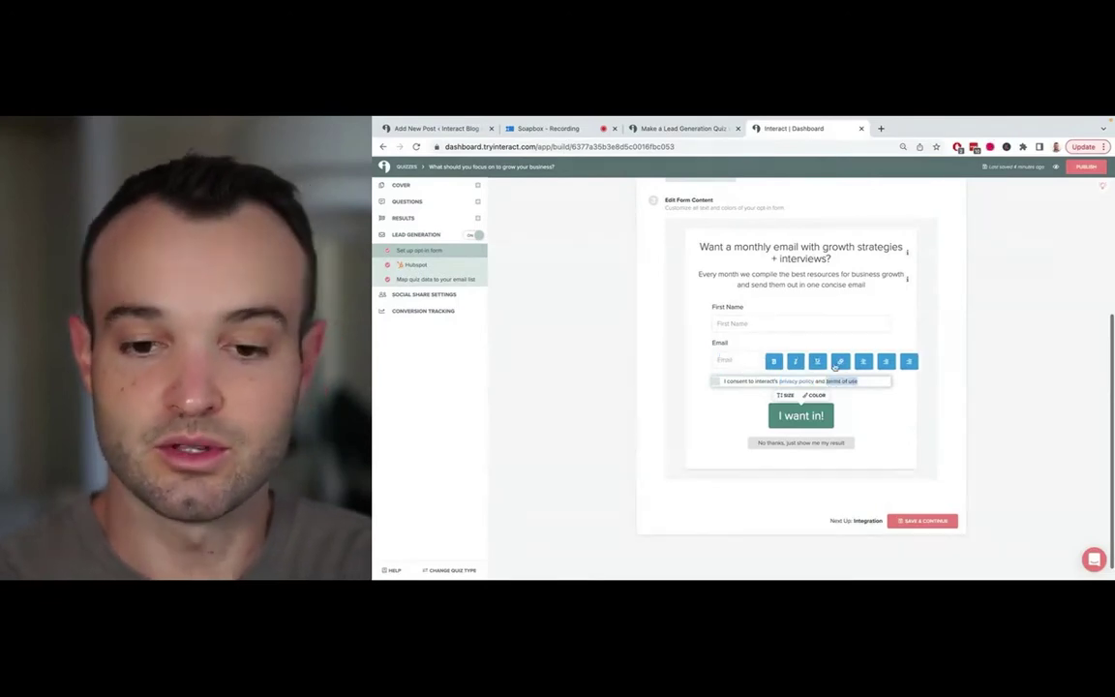
{"action": "left_click", "coordinate": [838, 363]}
{"action": "type", "text": "tryi"}
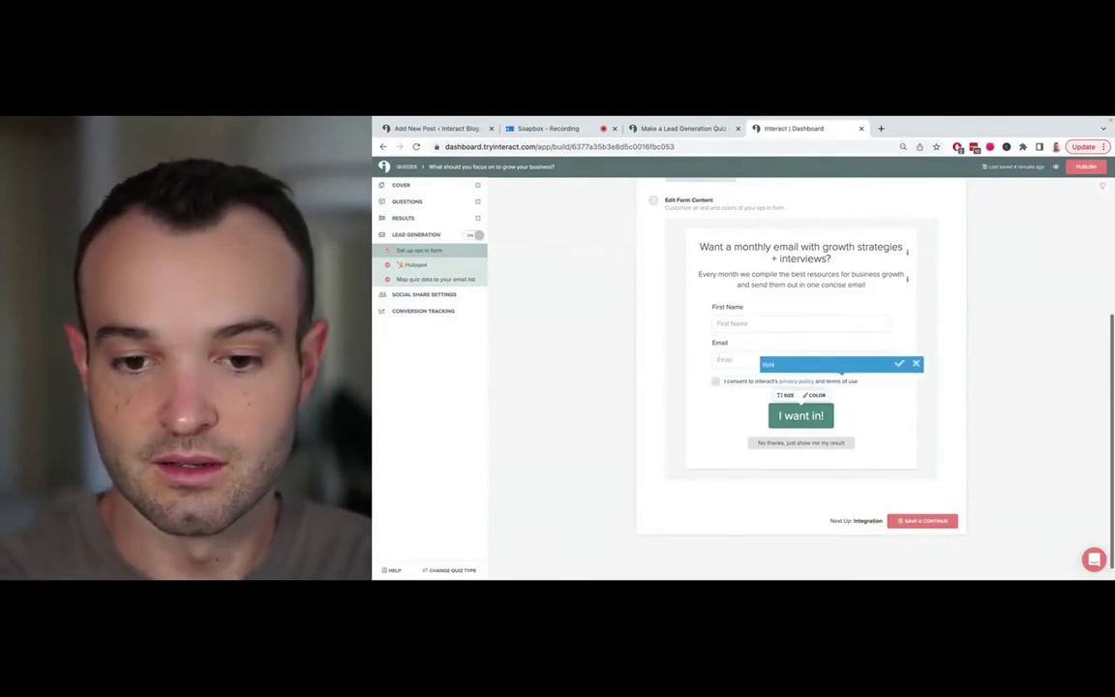
{"action": "type", "text": "nteract.com/tel"}
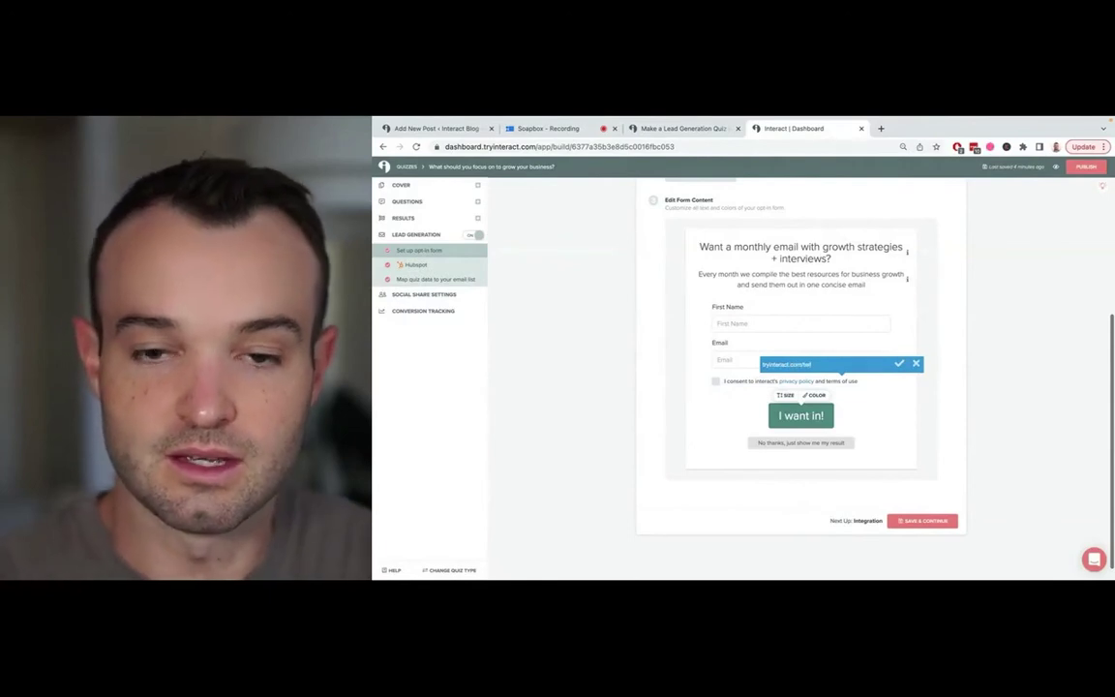
{"action": "key", "text": "Return"}
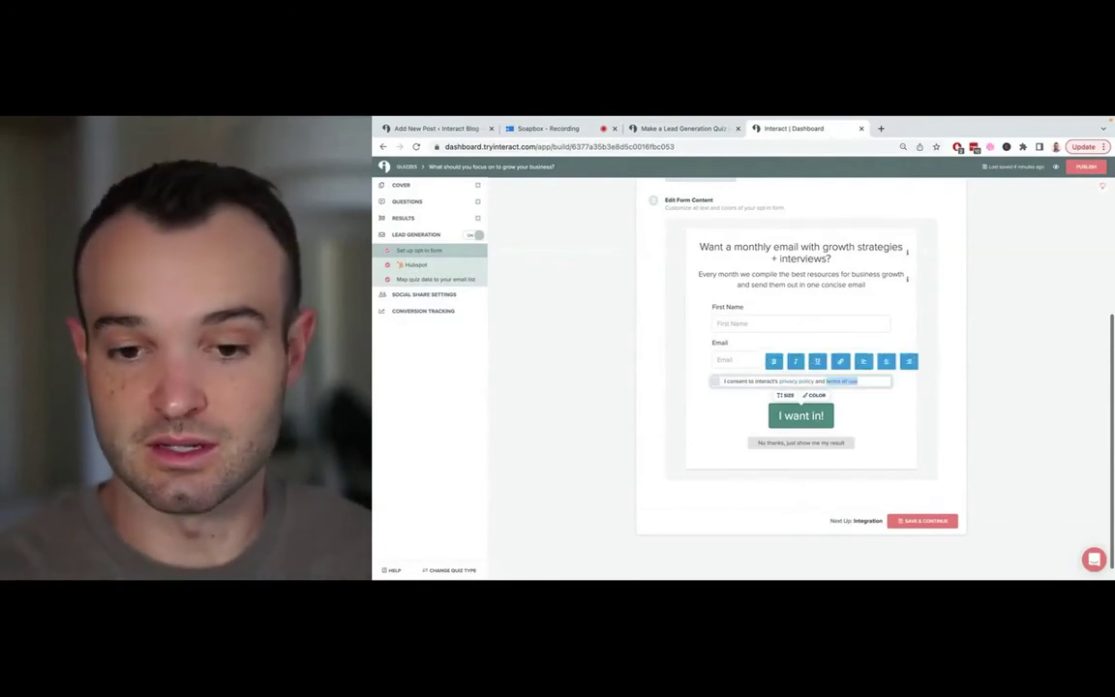
{"action": "left_click", "coordinate": [968, 437]}
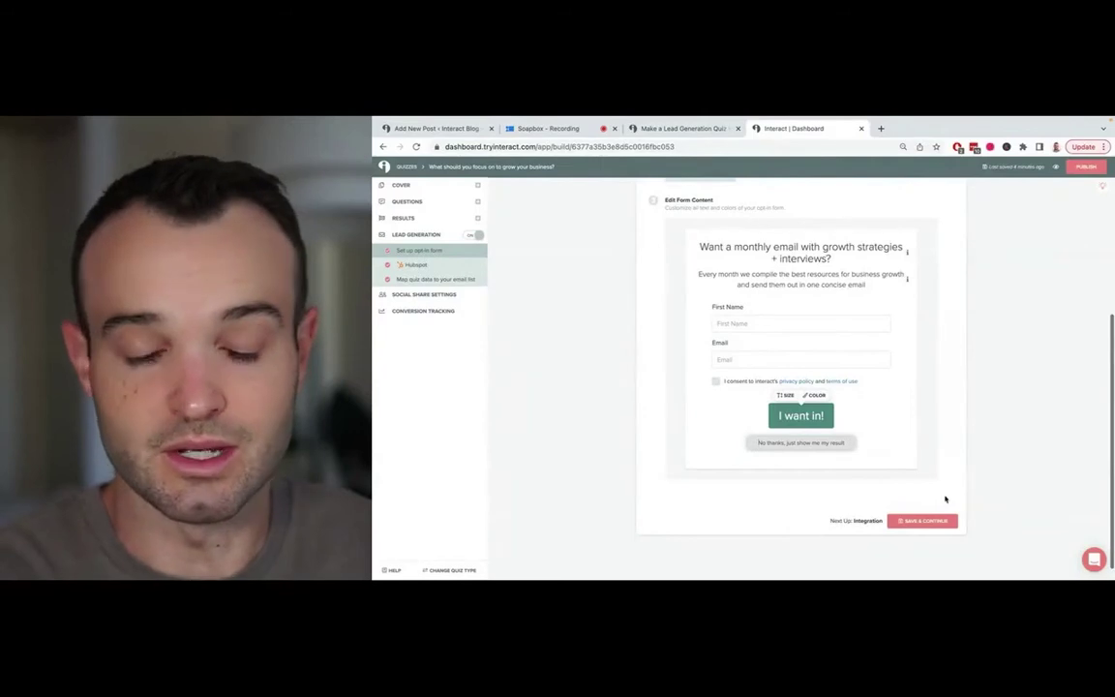
{"action": "left_click", "coordinate": [922, 523]}
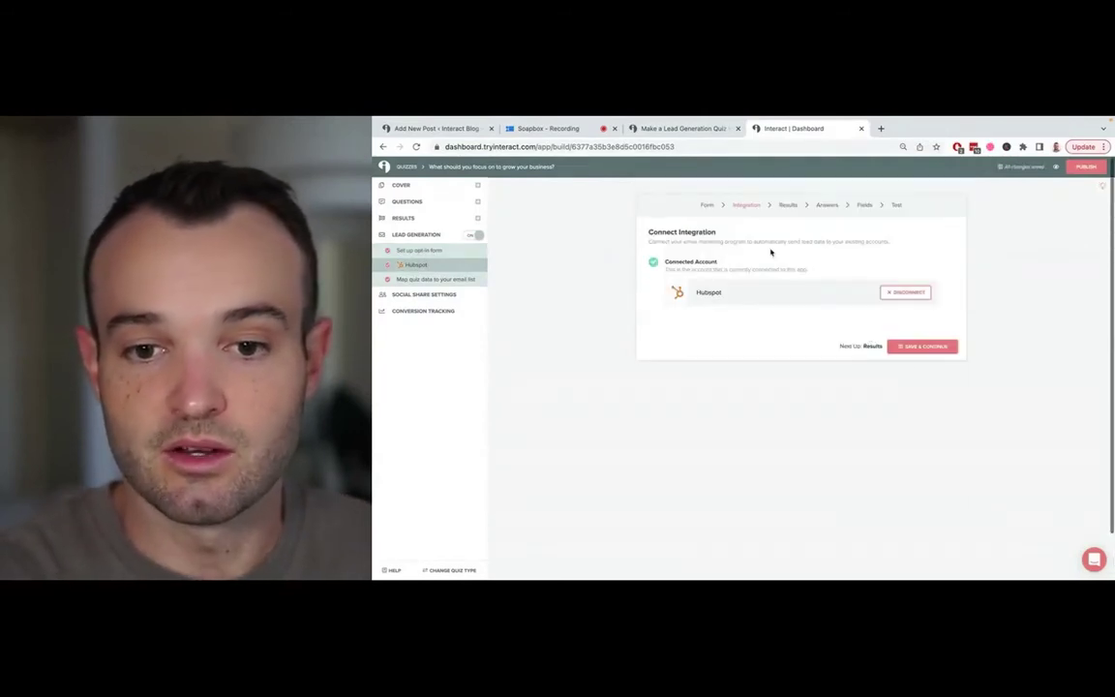
Review the HubSpot workflow actions mapped to the Build a content plan, Partnerships, Delegation and User Research results
{"action": "left_click", "coordinate": [786, 205]}
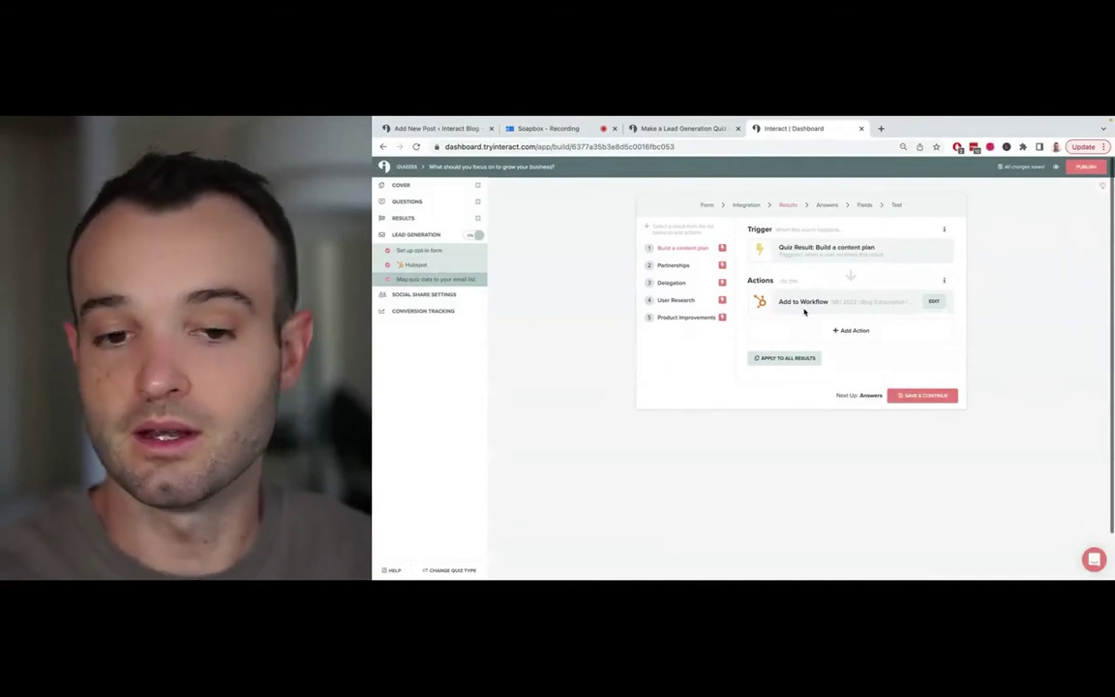
{"action": "left_click", "coordinate": [683, 269]}
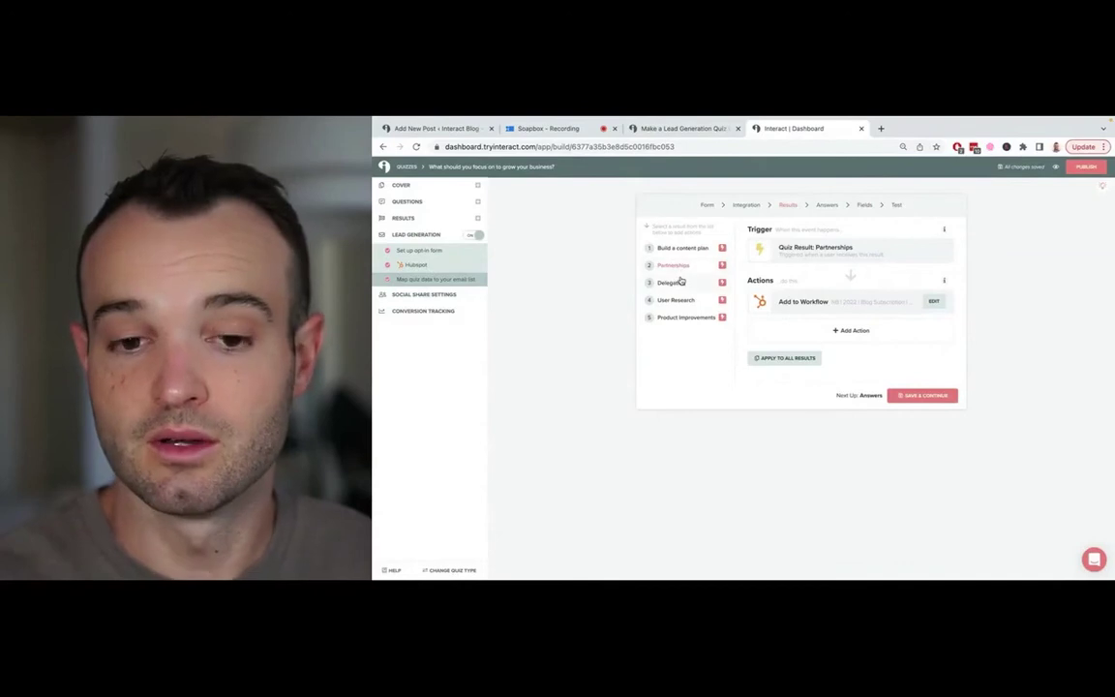
{"action": "left_click", "coordinate": [679, 282]}
{"action": "left_click", "coordinate": [678, 300]}
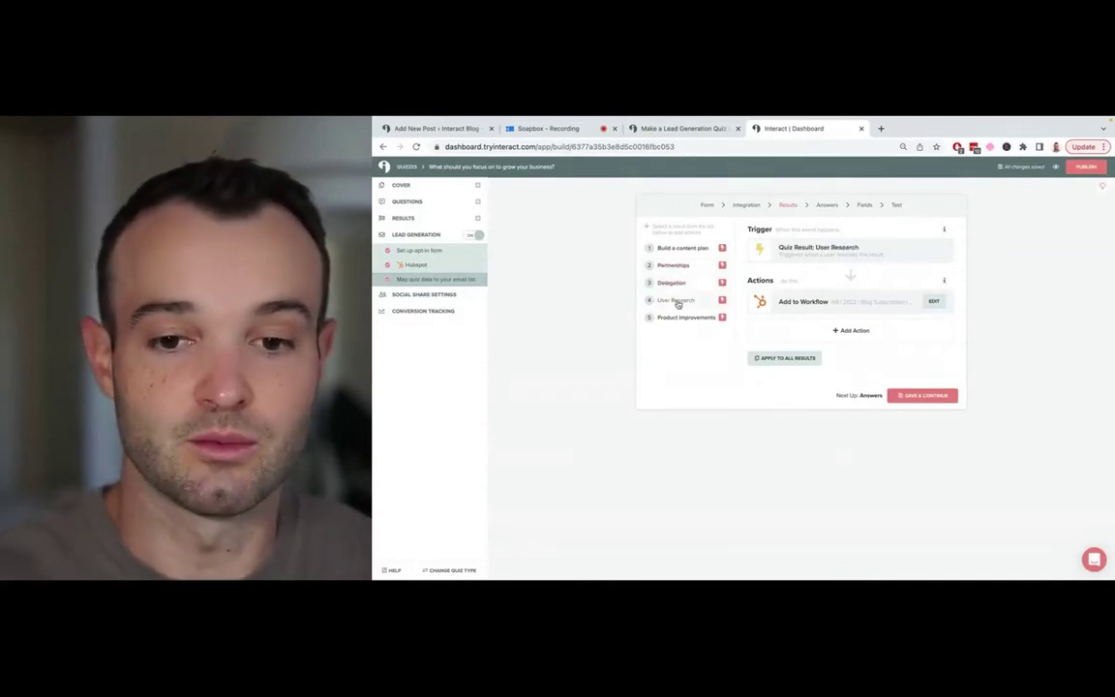
{"action": "left_click", "coordinate": [677, 248]}
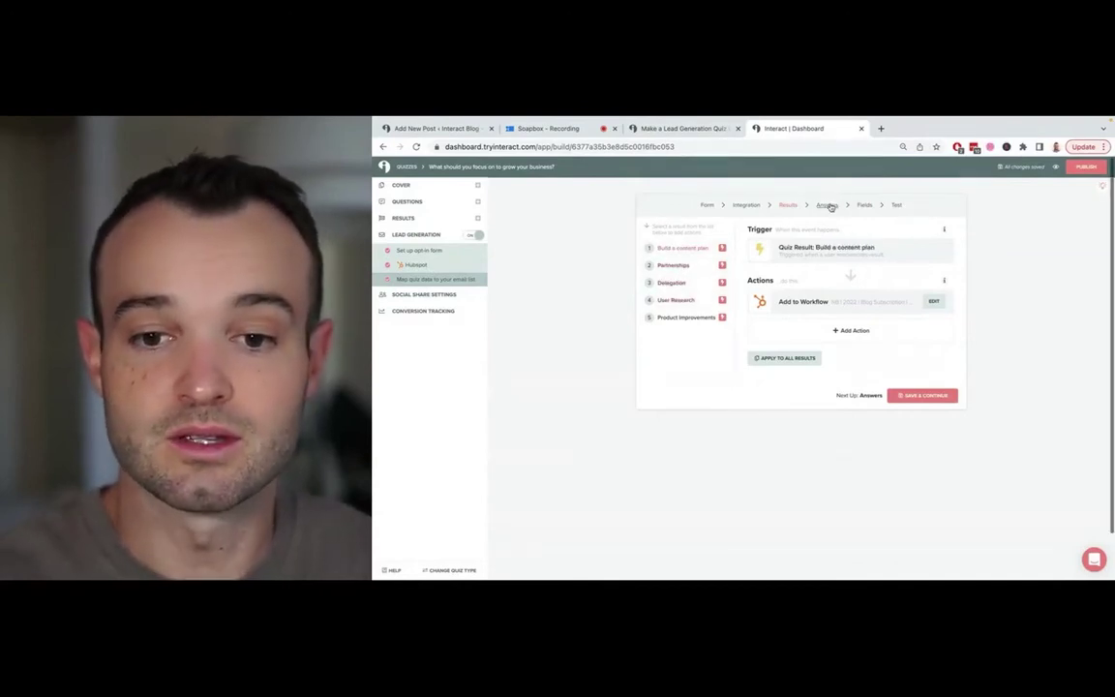
Continue through the Answers and Fields mapping stages to the integration test without adding any answer actions
{"action": "left_click", "coordinate": [828, 206]}
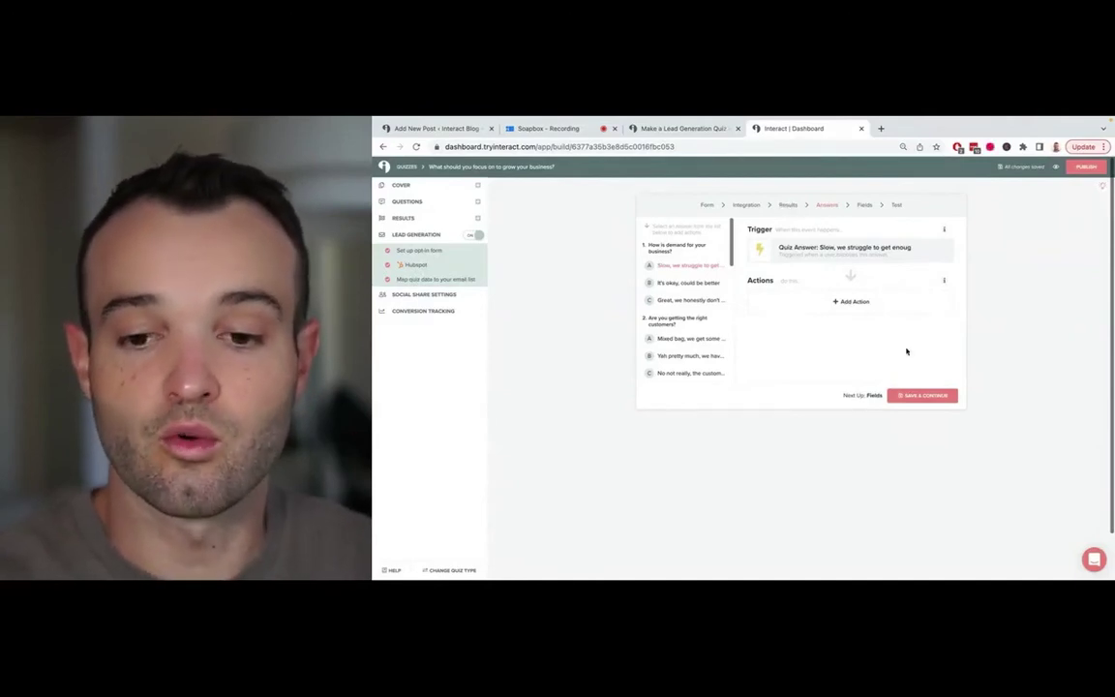
{"action": "left_click", "coordinate": [919, 396]}
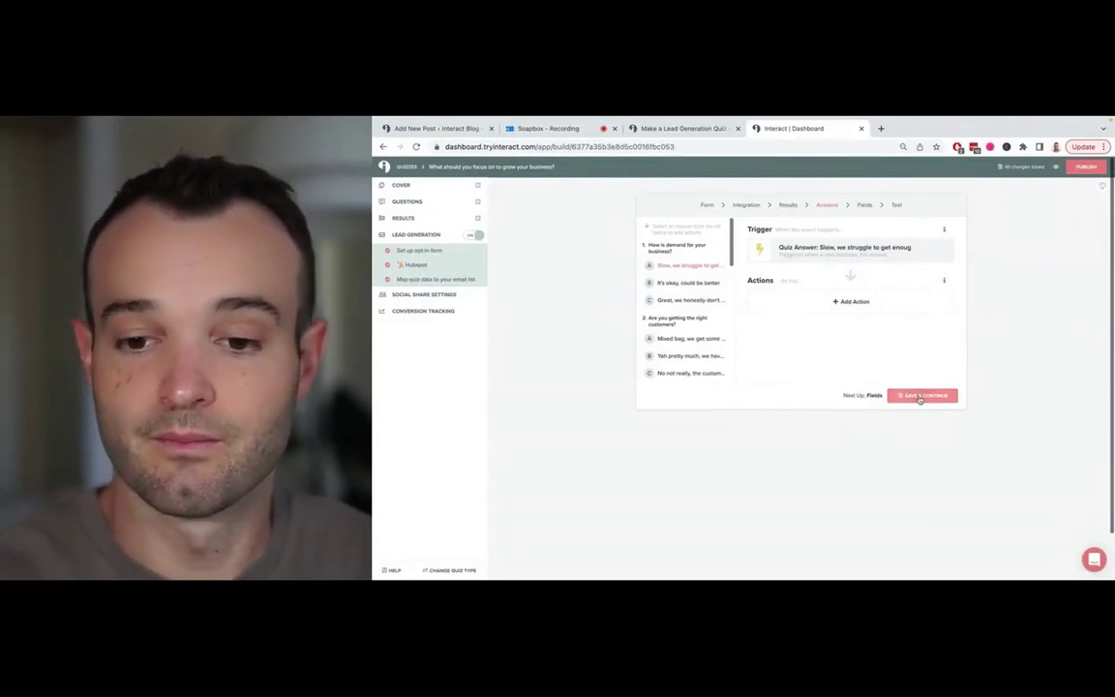
{"action": "left_click", "coordinate": [917, 373]}
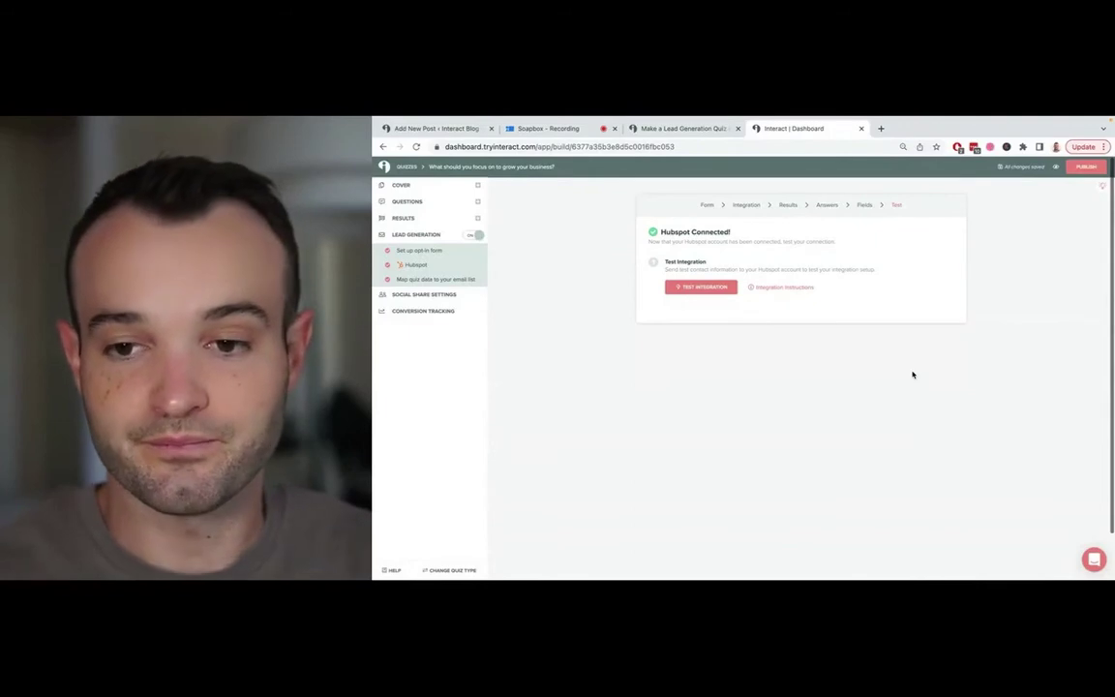
Publish the quiz and proceed to its promotion options
{"action": "left_click", "coordinate": [1085, 166]}
{"action": "left_click", "coordinate": [741, 250]}
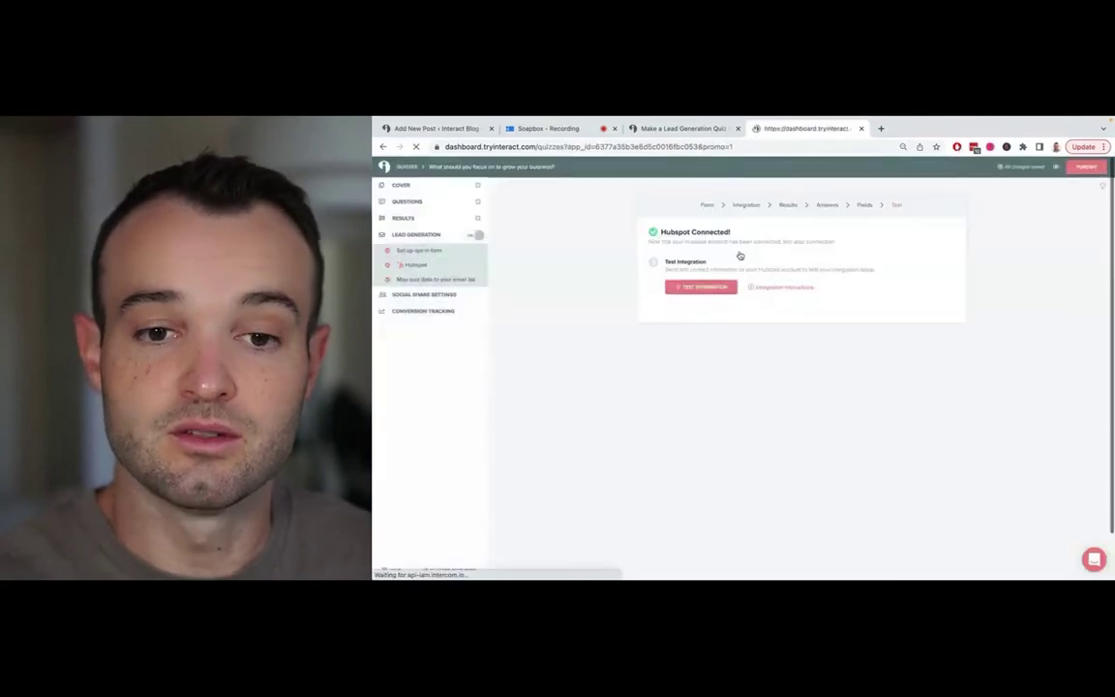
Look at the quiz embedded in the blog post preview, and examine the quiz's embed code, announcement bar and popup options
{"action": "left_click", "coordinate": [659, 130]}
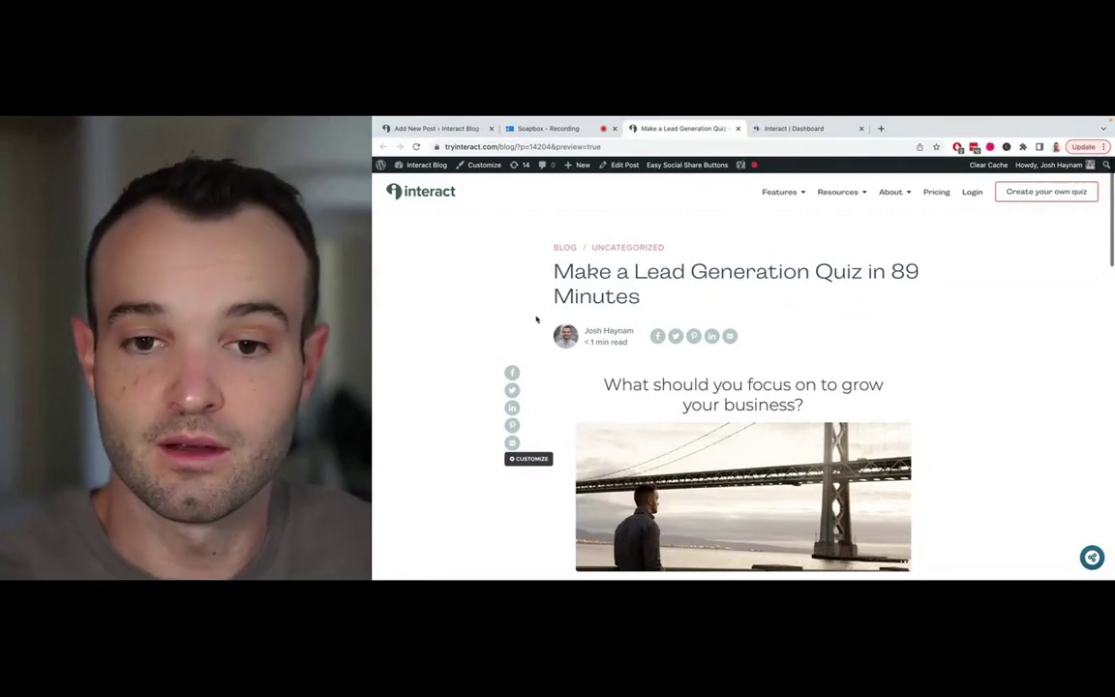
{"action": "left_click", "coordinate": [812, 132]}
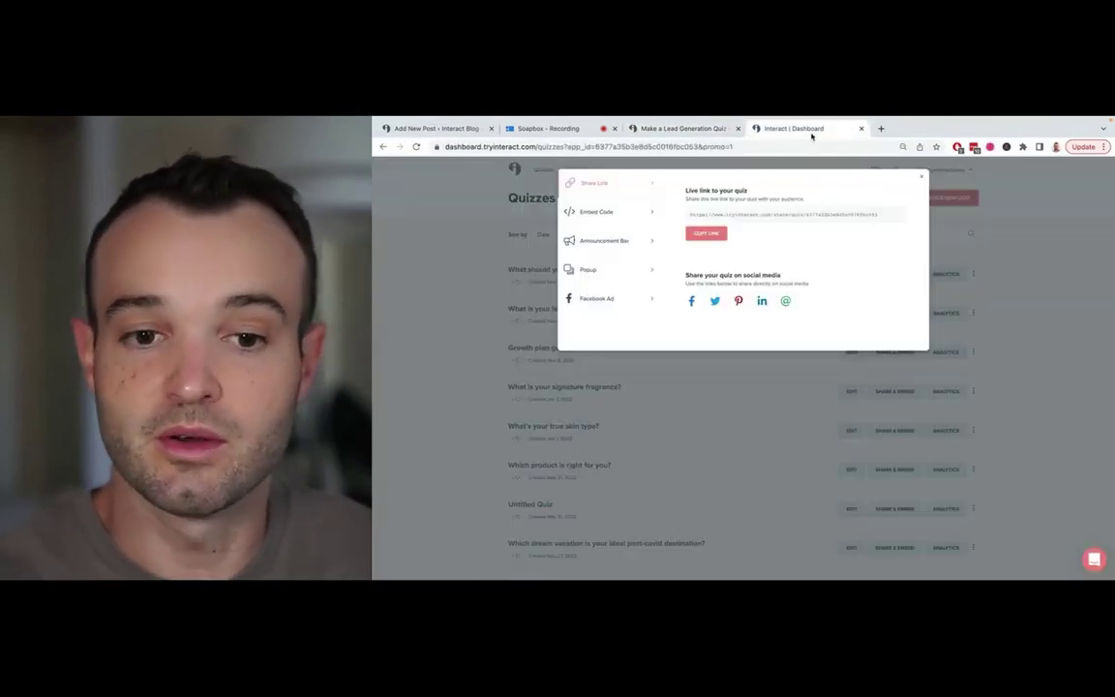
{"action": "left_click", "coordinate": [599, 214]}
{"action": "left_click", "coordinate": [602, 244]}
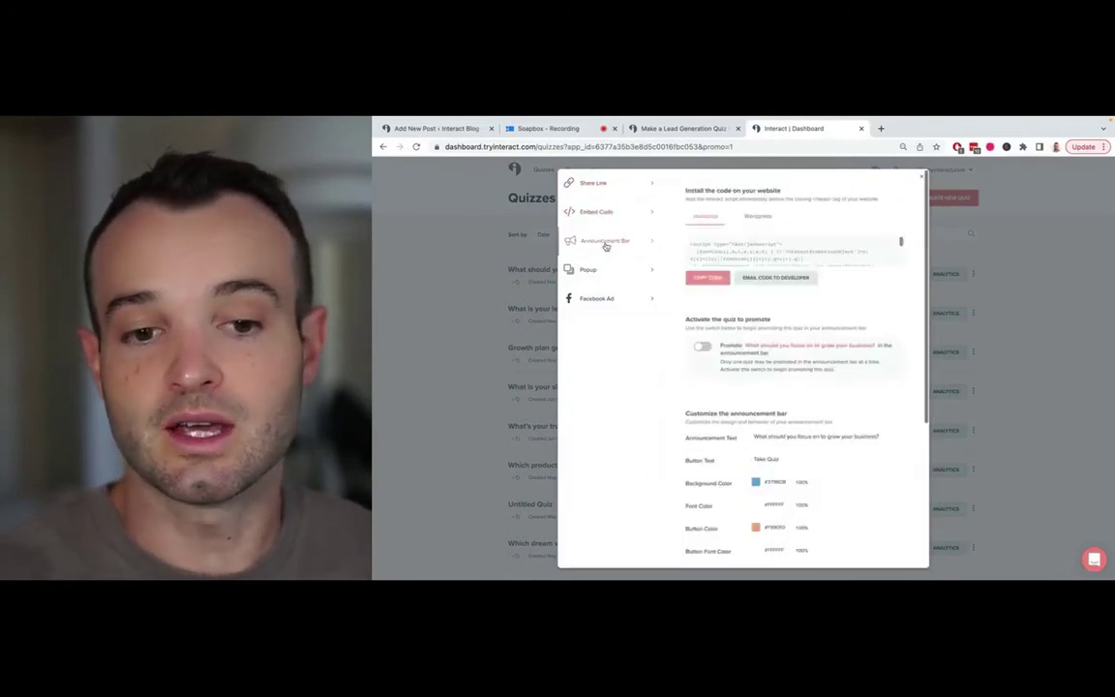
{"action": "left_click", "coordinate": [592, 270]}
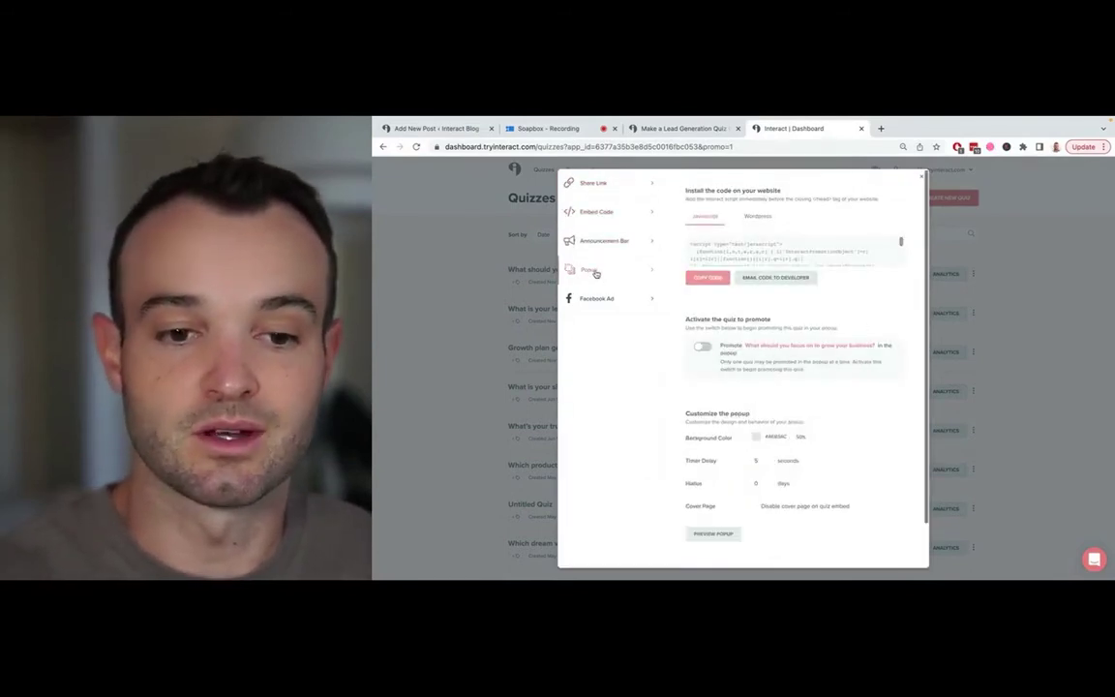
Take the quiz embedded in the blog post preview, answering "It's okay, could be better" and "Kind of", and skip the email sign-up to see the result
{"action": "left_click", "coordinate": [464, 255]}
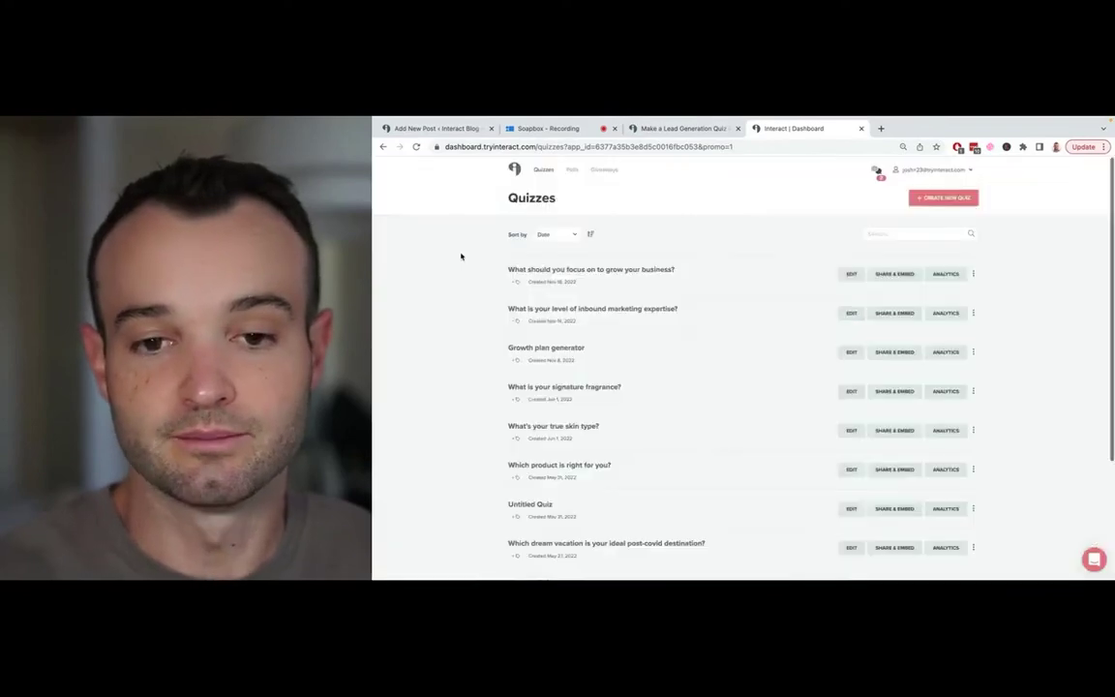
{"action": "left_click", "coordinate": [674, 129]}
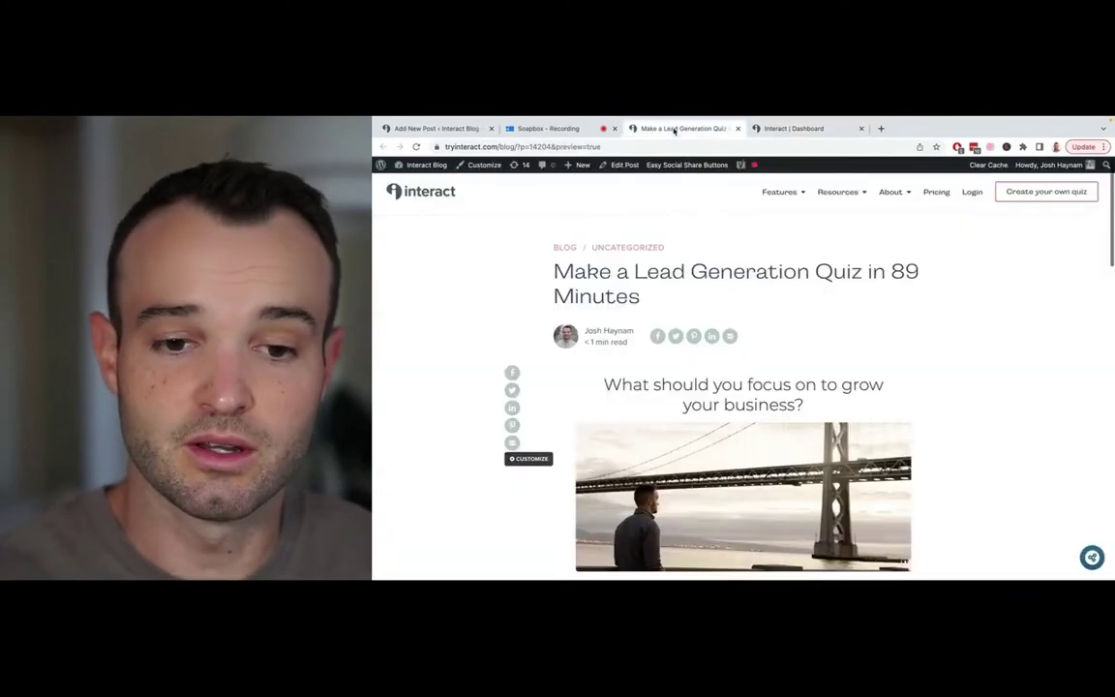
{"action": "scroll", "coordinate": [566, 366], "scroll_direction": "down", "scroll_amount": 3}
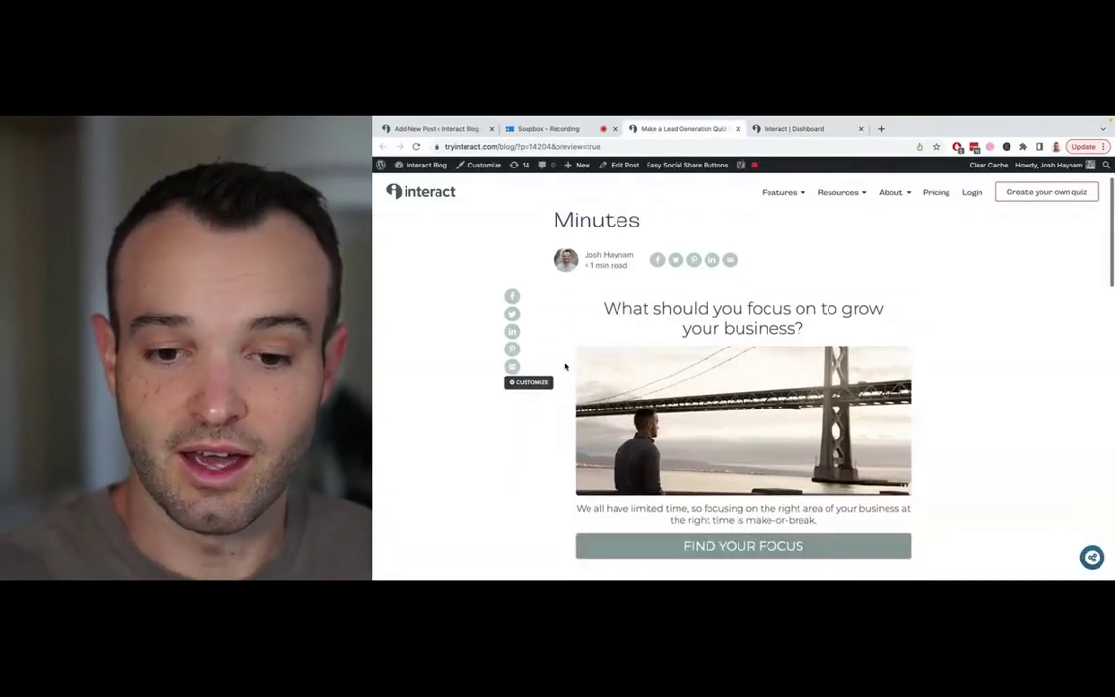
{"action": "left_click", "coordinate": [722, 489]}
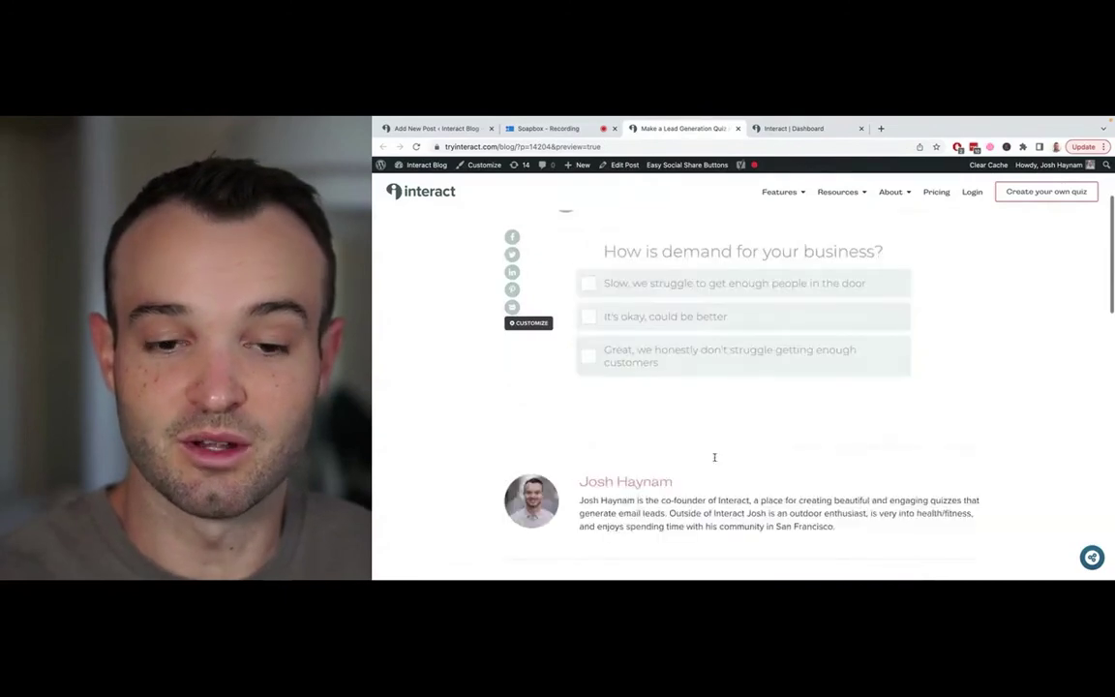
{"action": "left_click", "coordinate": [683, 316]}
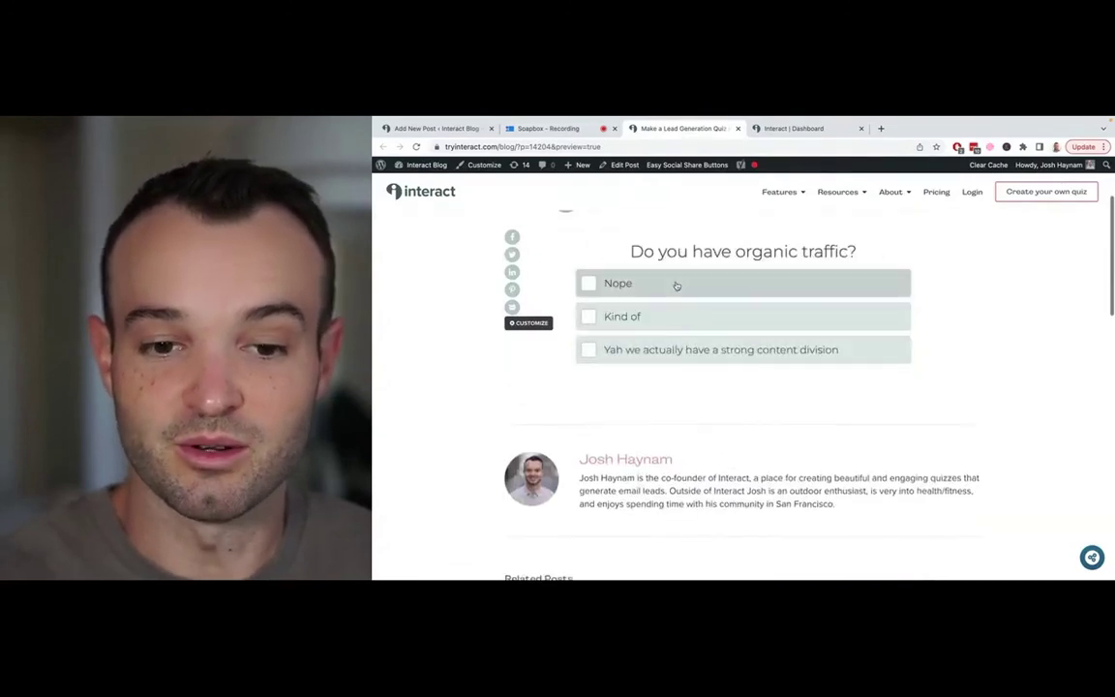
{"action": "left_click", "coordinate": [677, 312]}
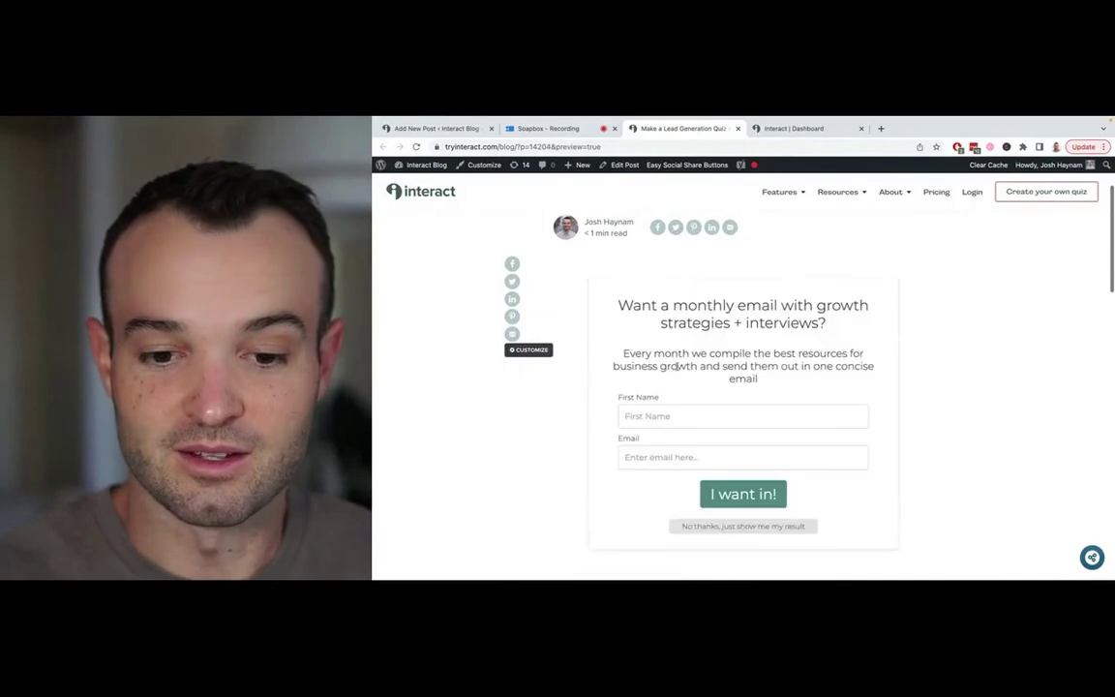
{"action": "left_click", "coordinate": [717, 527]}
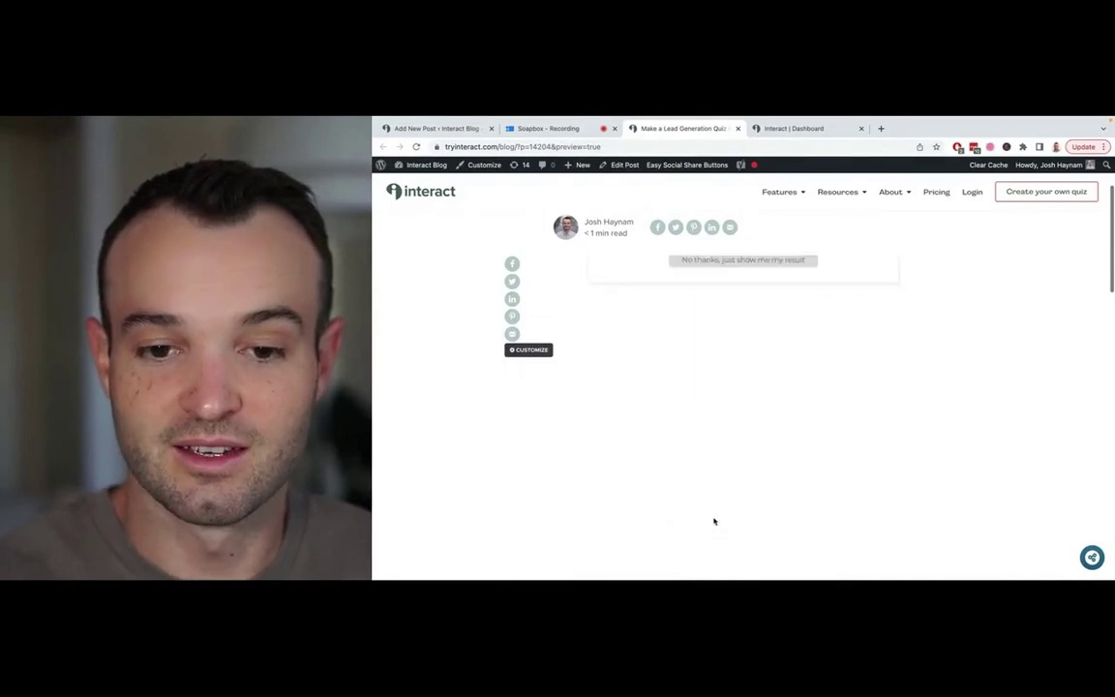